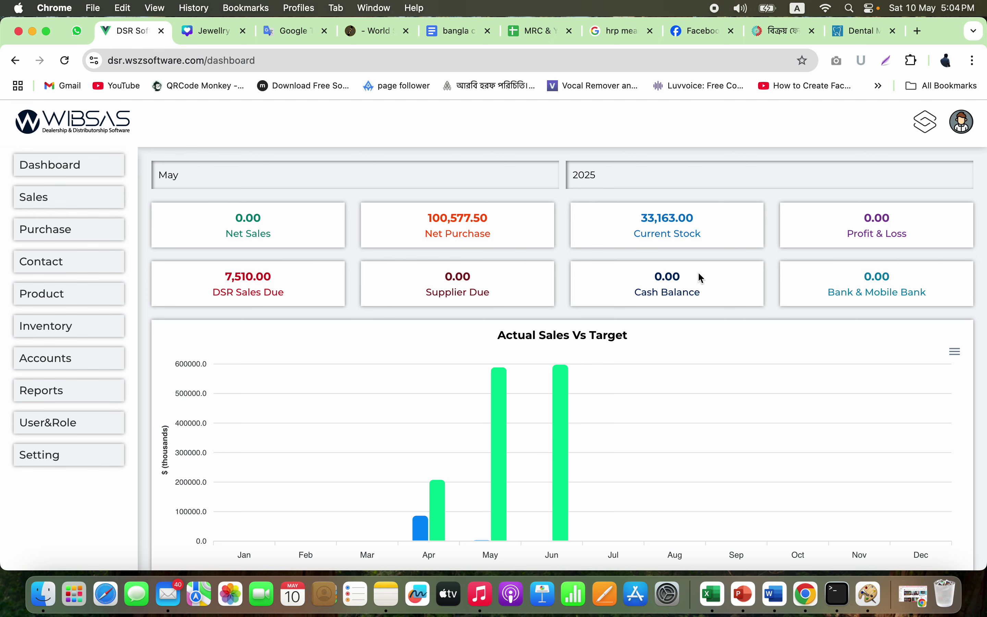
# Step: Examine the April, May and June bars in the dashboard's Actual Sales Vs Target chart
pyautogui.scroll(-3, 542, 388)
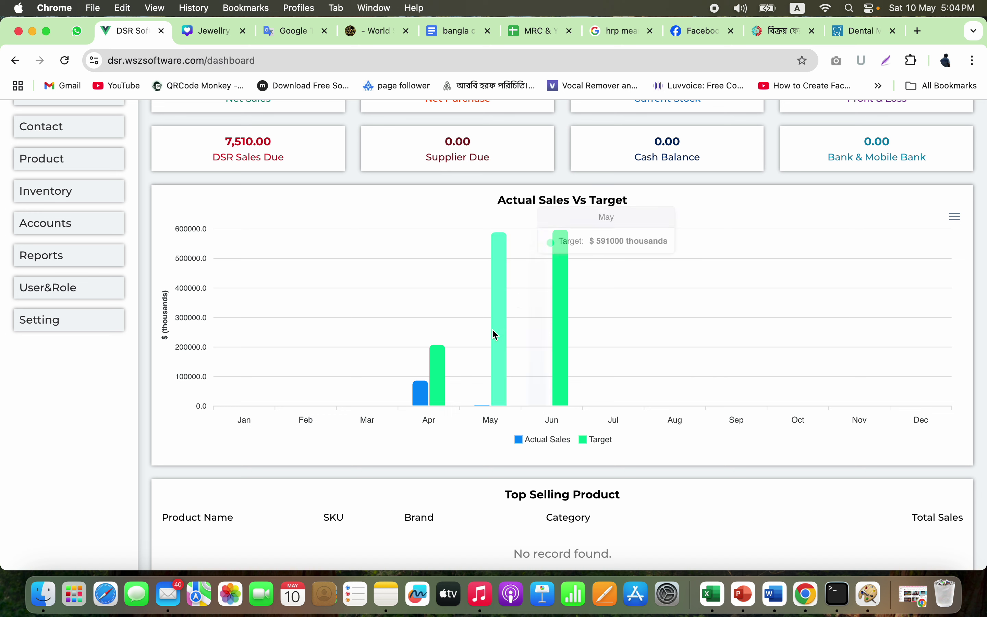
pyautogui.moveTo(575, 259)
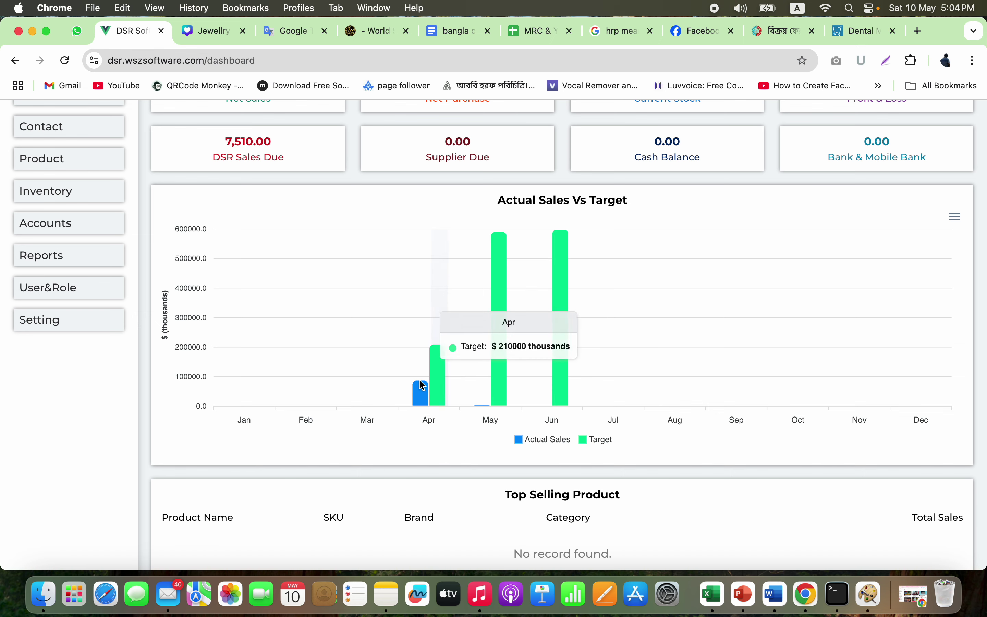
pyautogui.moveTo(414, 391)
pyautogui.scroll(4, 292, 310)
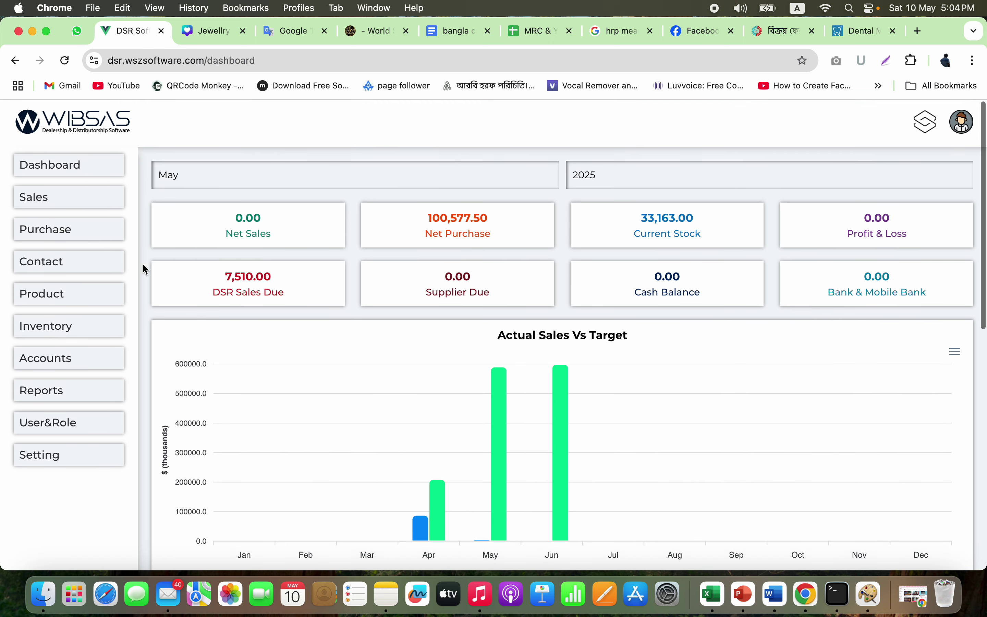
# Step: Open a new wholesale entry and choose the first listed sales representative as its DSR
pyautogui.click(81, 202)
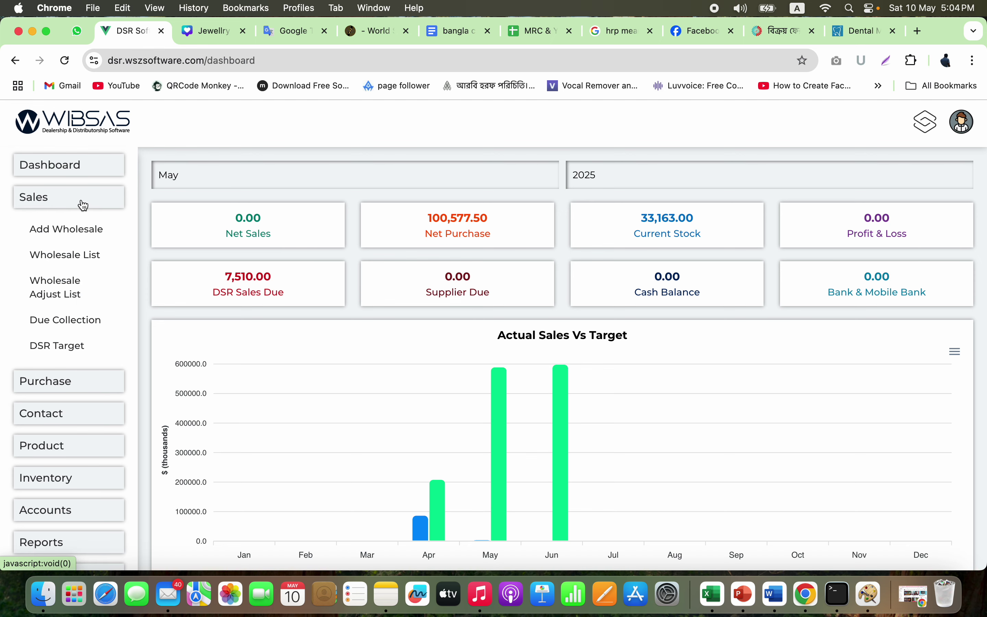
pyautogui.click(94, 234)
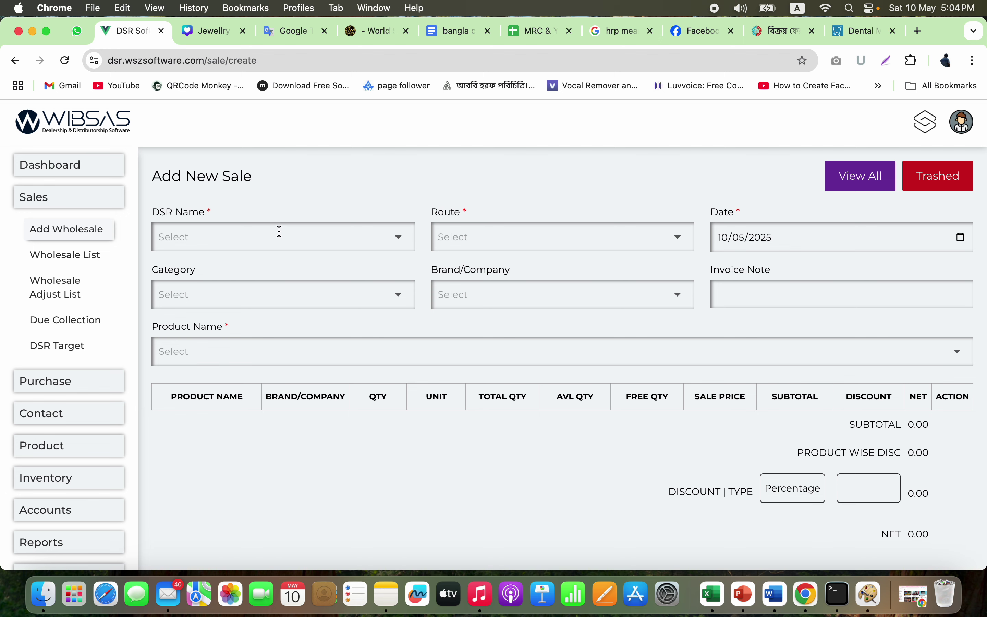
pyautogui.click(314, 236)
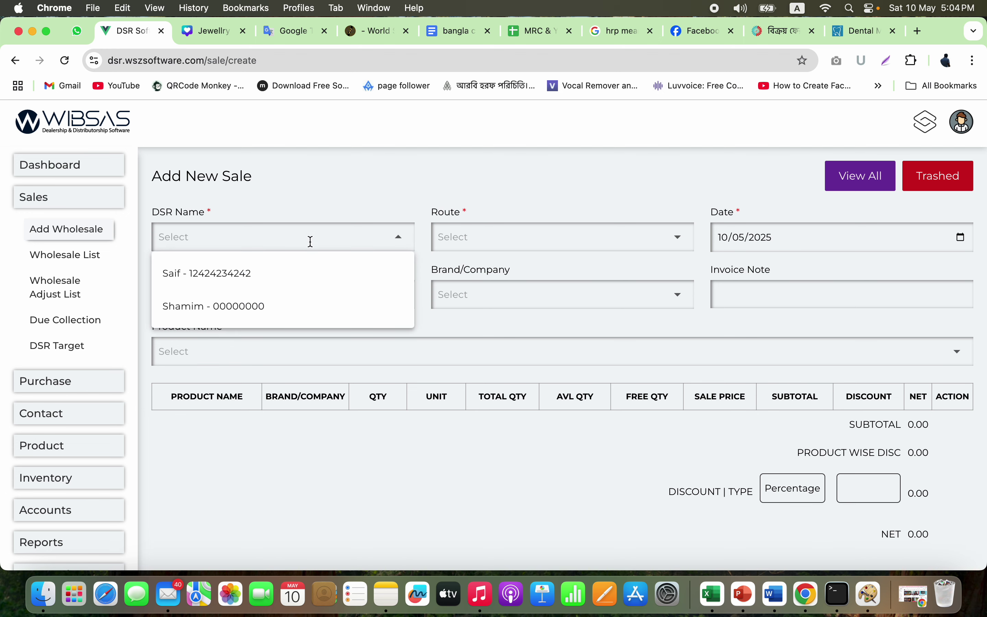
pyautogui.click(281, 279)
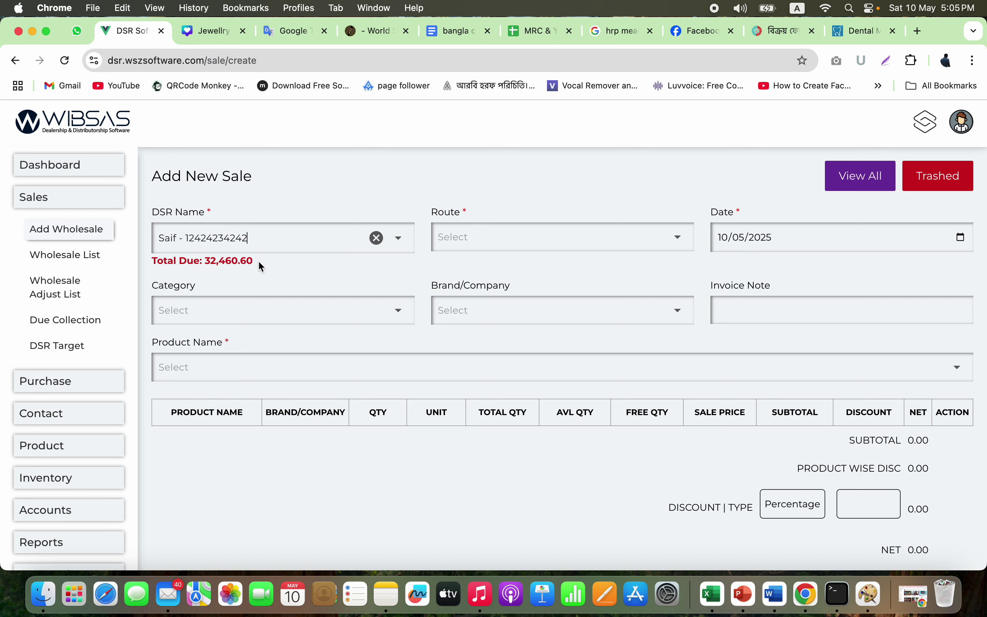
# Step: Find the Dhanmondi - 003 route and assign it to the new sale
pyautogui.click(538, 234)
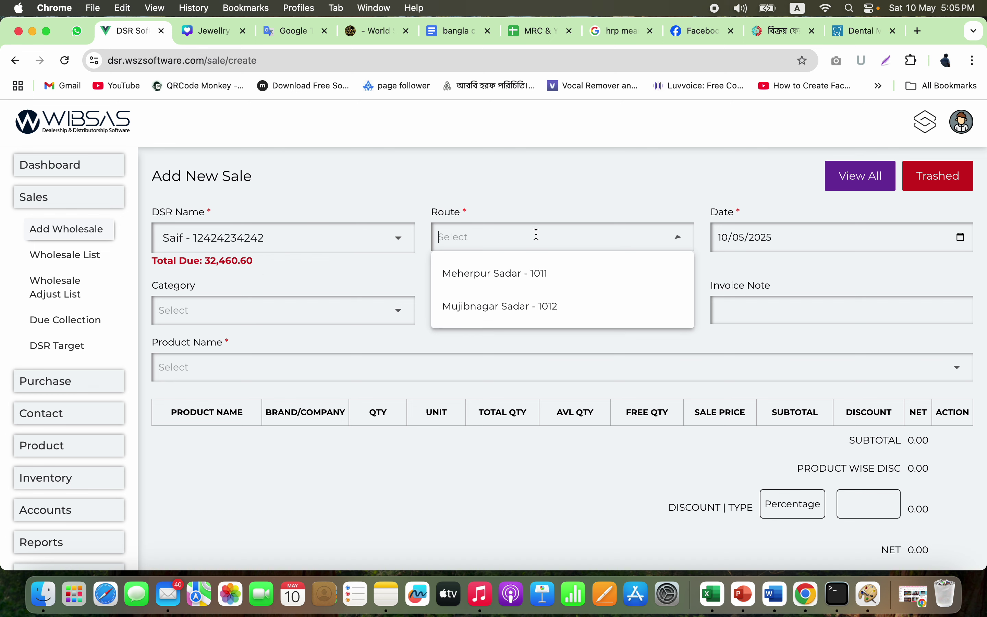
pyautogui.write('dh')
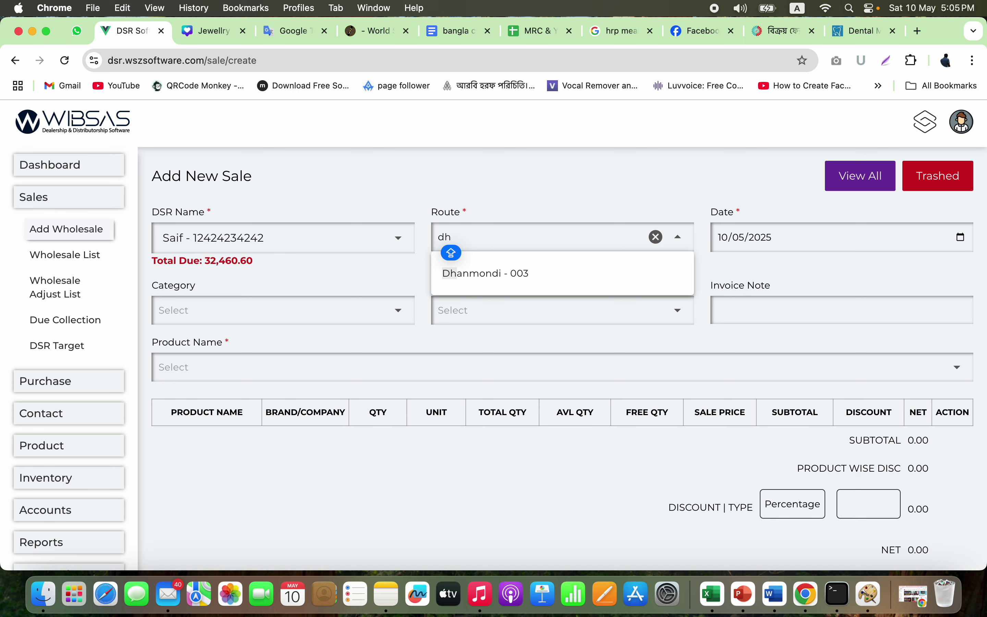
pyautogui.click(521, 271)
pyautogui.press('capslock')
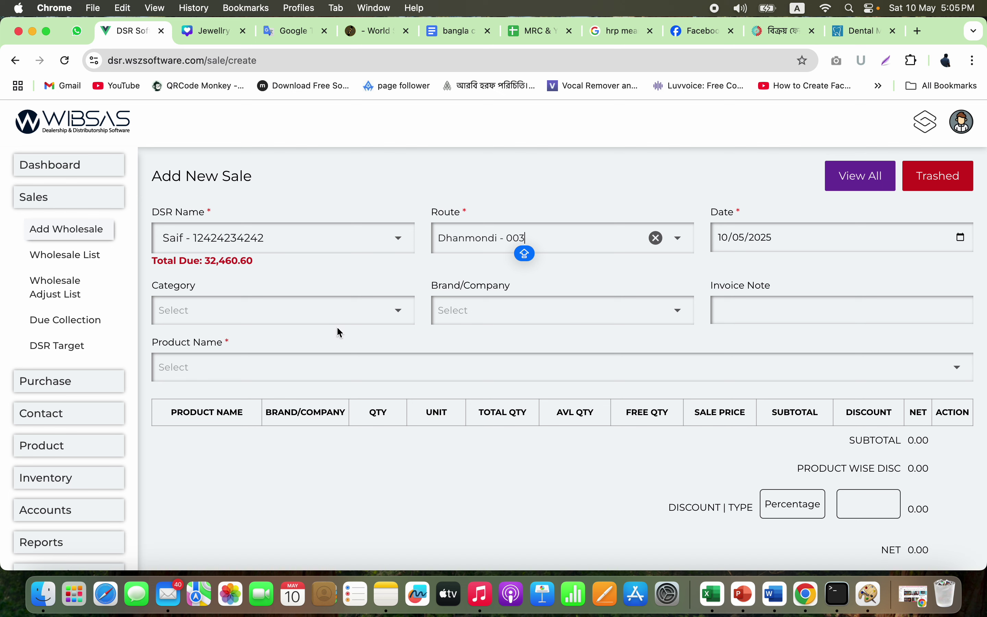
# Step: Add the products Baby Diaper L and Baby Diaper XL to the new sale
pyautogui.click(350, 367)
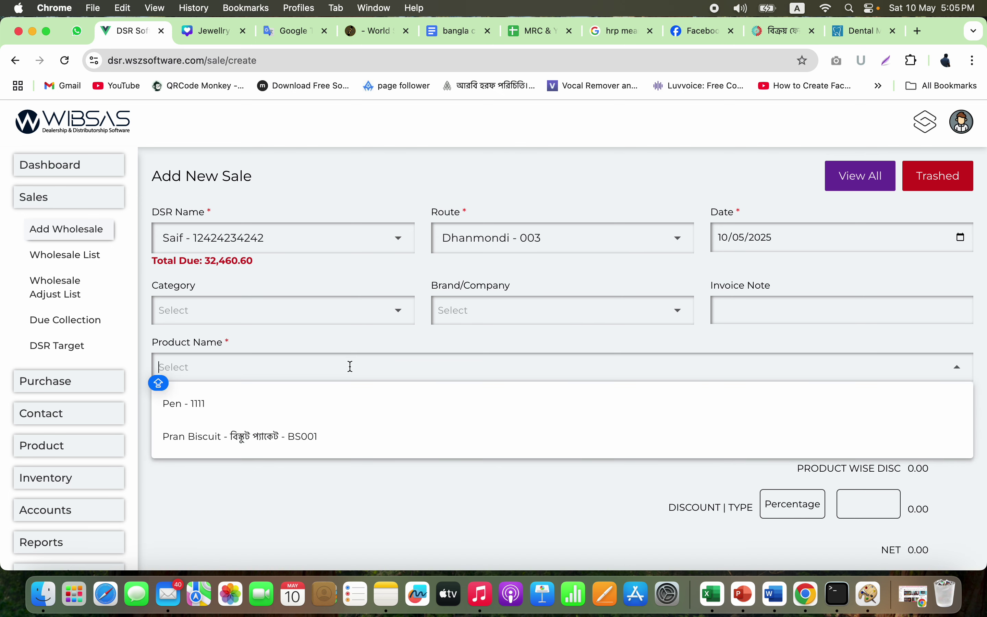
pyautogui.write('BA')
pyautogui.click(239, 402)
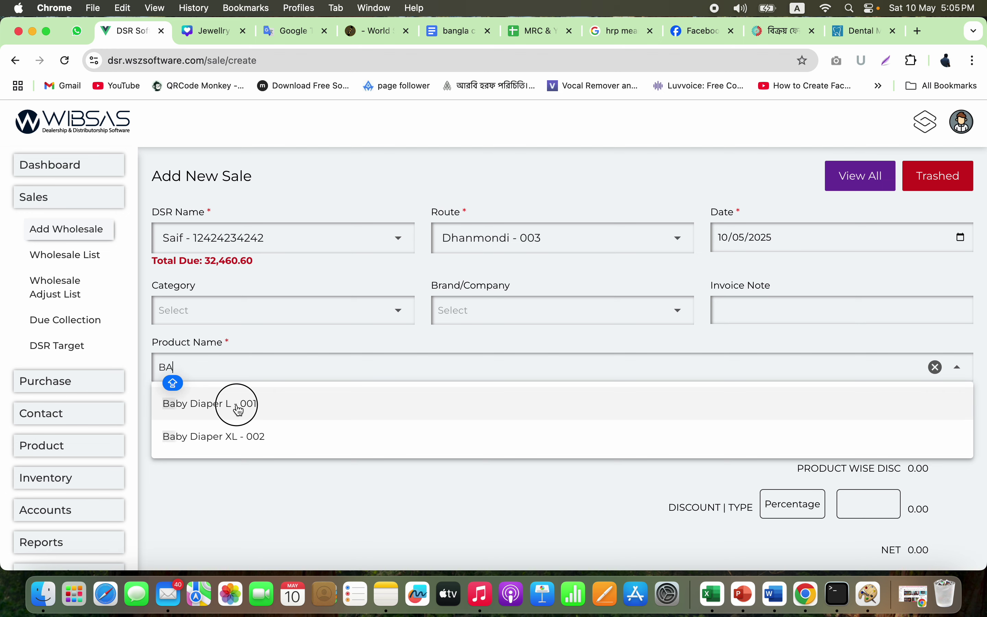
pyautogui.click(306, 363)
pyautogui.write('BA')
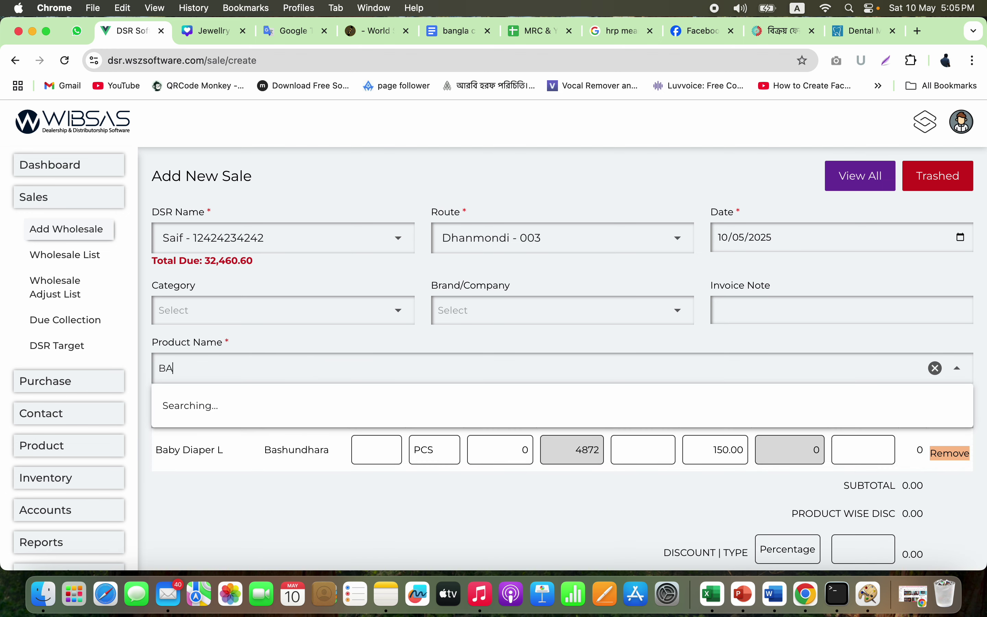
pyautogui.click(248, 407)
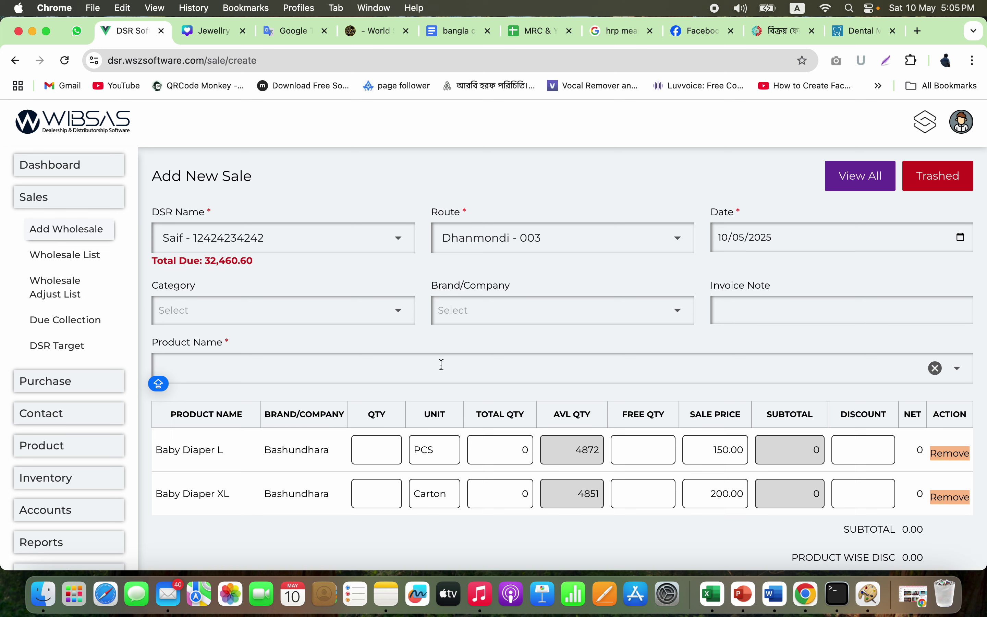
pyautogui.click(379, 304)
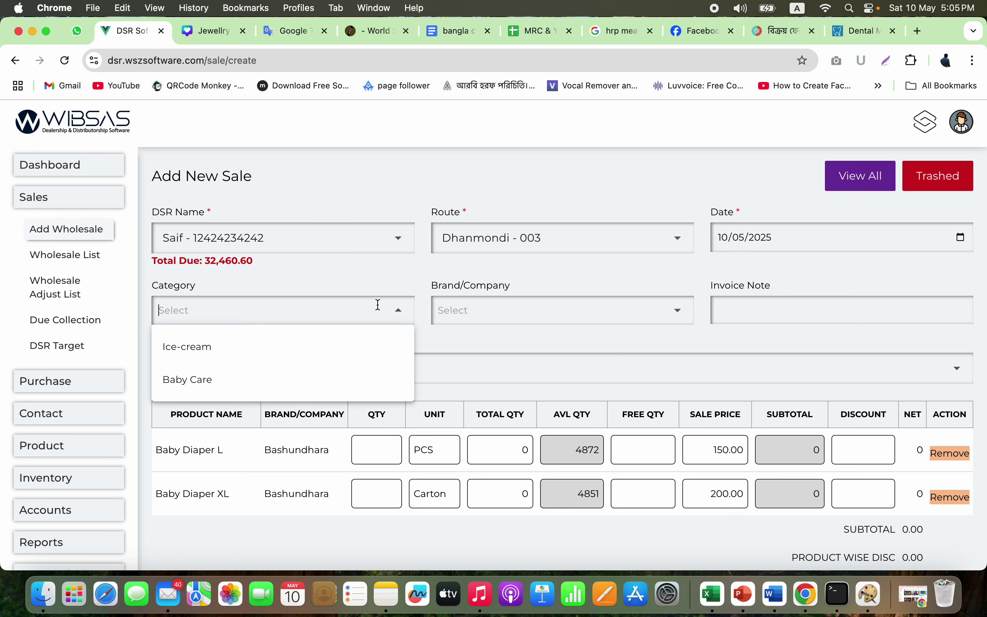
pyautogui.click(443, 362)
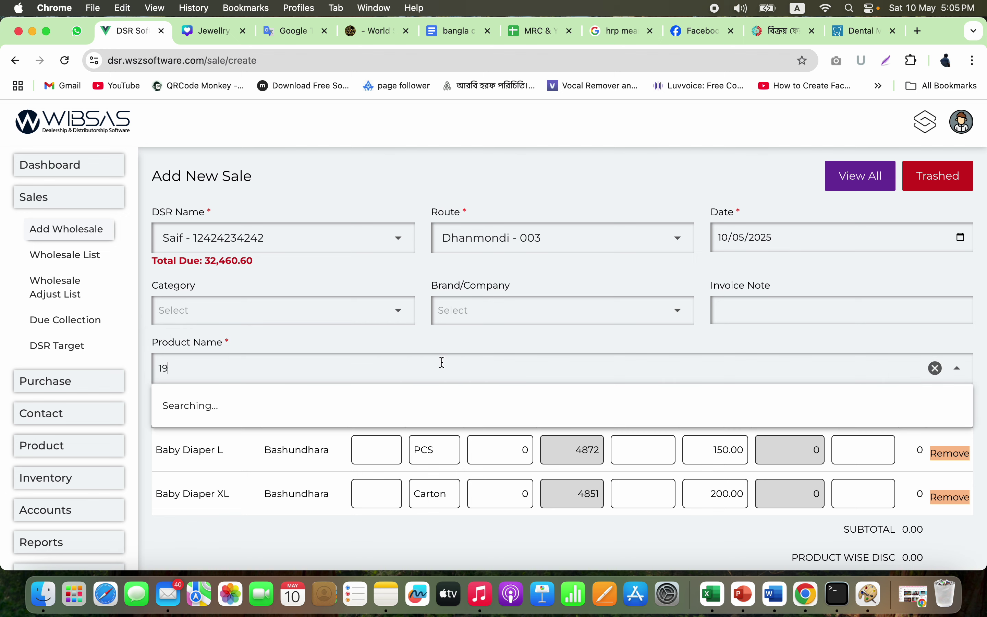
pyautogui.click(522, 313)
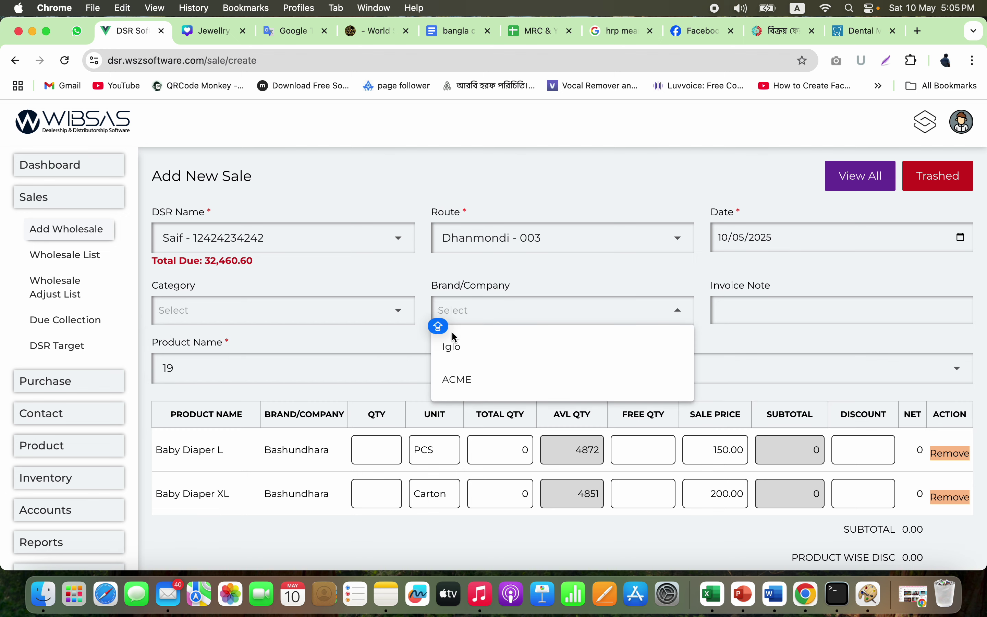
pyautogui.click(387, 350)
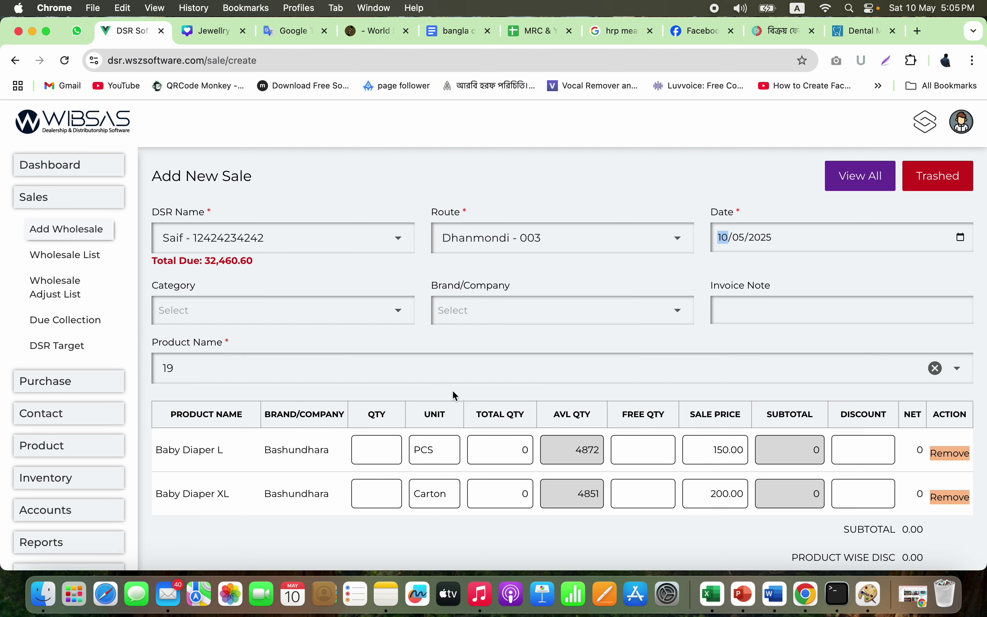
# Step: For Baby Diaper L, set the quantity to 12 with unit Carton and the free quantity to 2
pyautogui.click(374, 453)
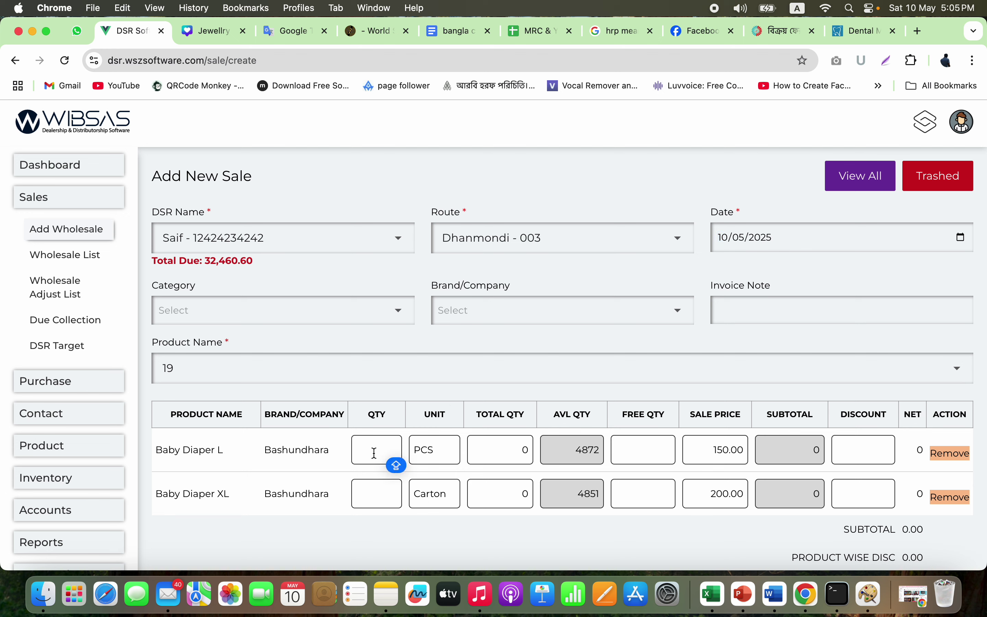
pyautogui.write('12')
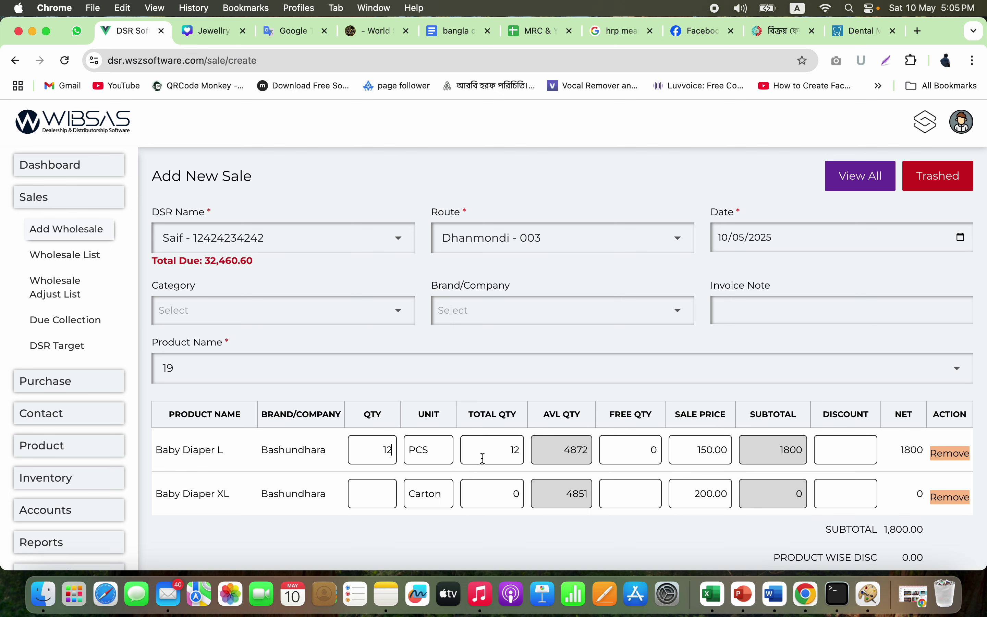
pyautogui.click(449, 453)
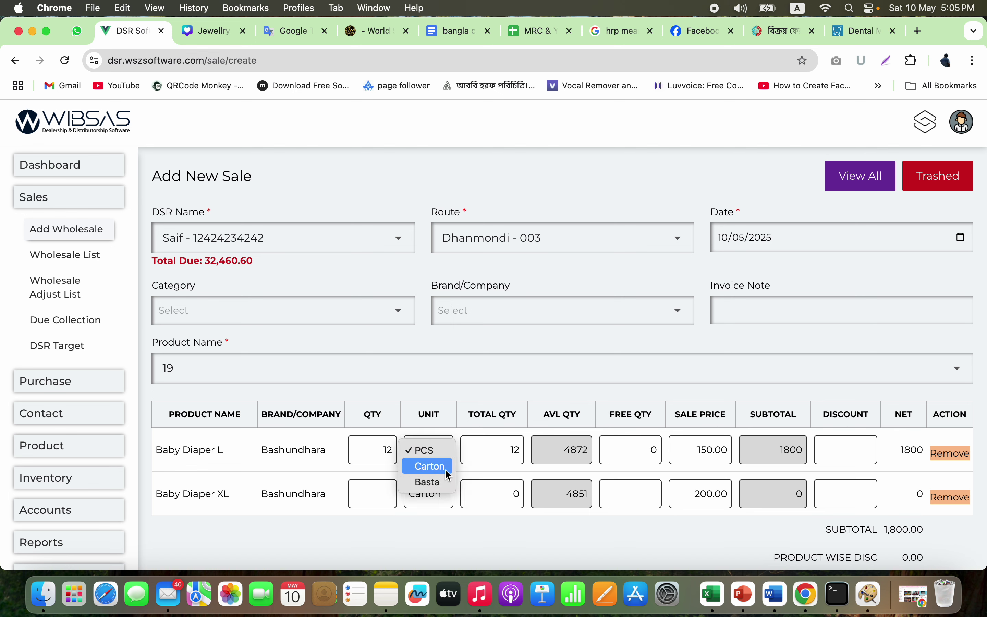
pyautogui.click(446, 467)
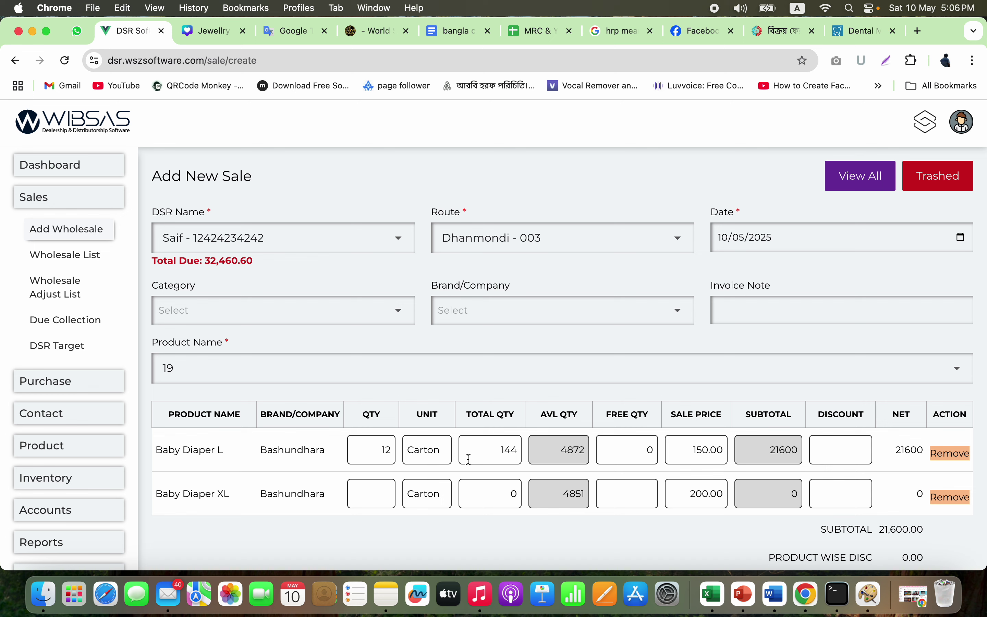
pyautogui.click(648, 451)
pyautogui.write('2')
# Step: For Baby Diaper XL, set the quantity to 20 with unit PCS and the free quantity to 3
pyautogui.click(388, 494)
pyautogui.write('2')
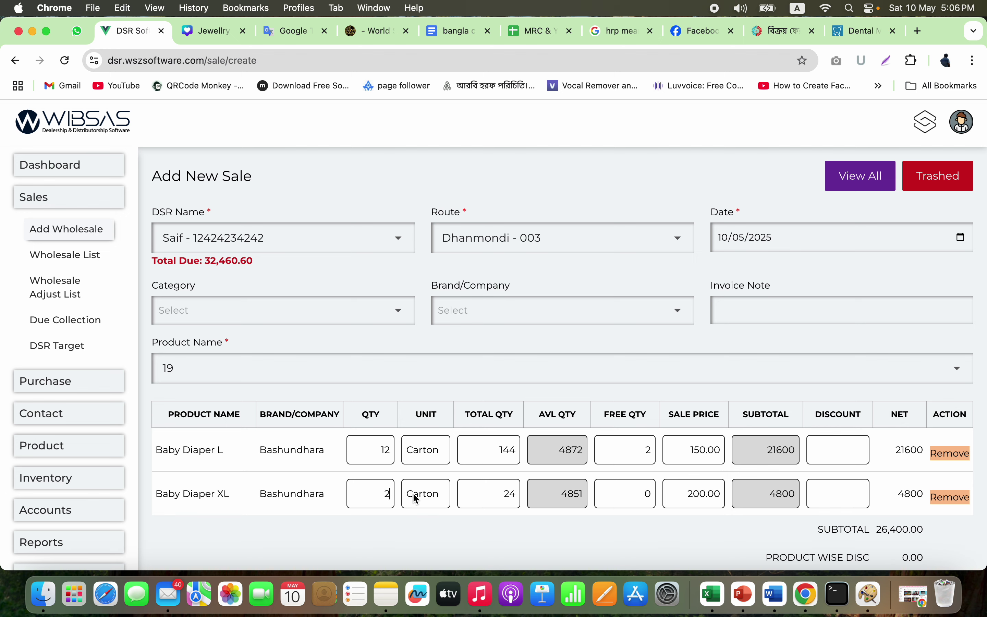
pyautogui.click(422, 494)
pyautogui.click(425, 512)
pyautogui.click(427, 495)
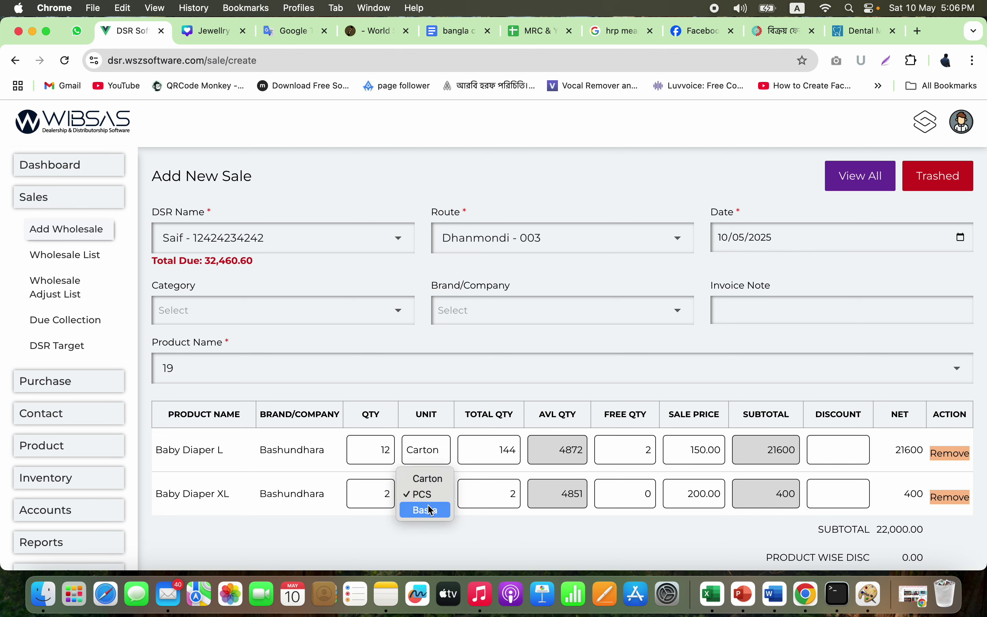
pyautogui.click(374, 495)
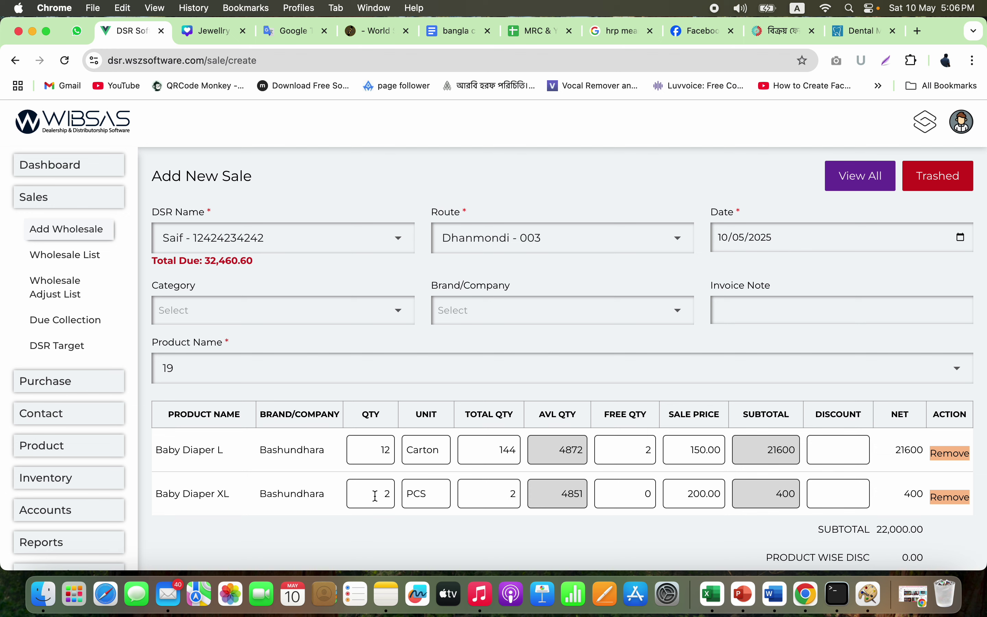
pyautogui.write('0')
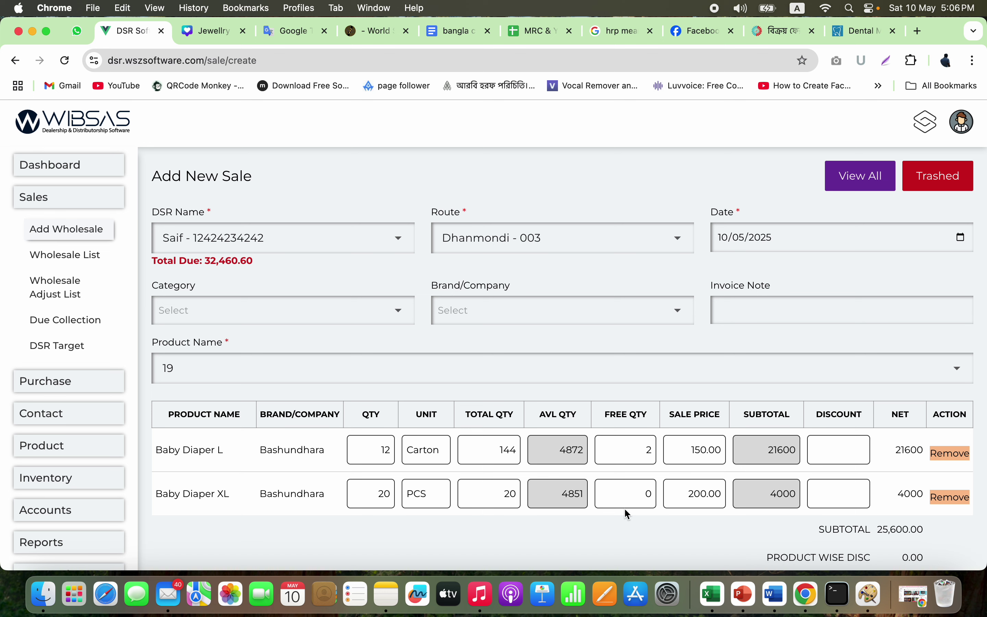
pyautogui.click(654, 493)
pyautogui.write('3')
pyautogui.scroll(-3, 662, 529)
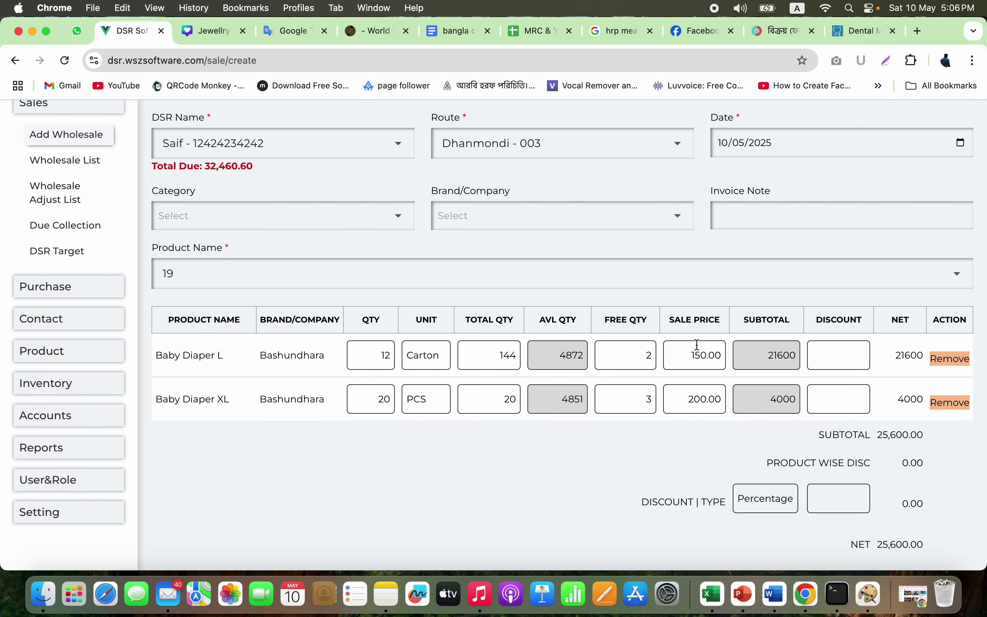
pyautogui.doubleClick(704, 354)
pyautogui.click(704, 440)
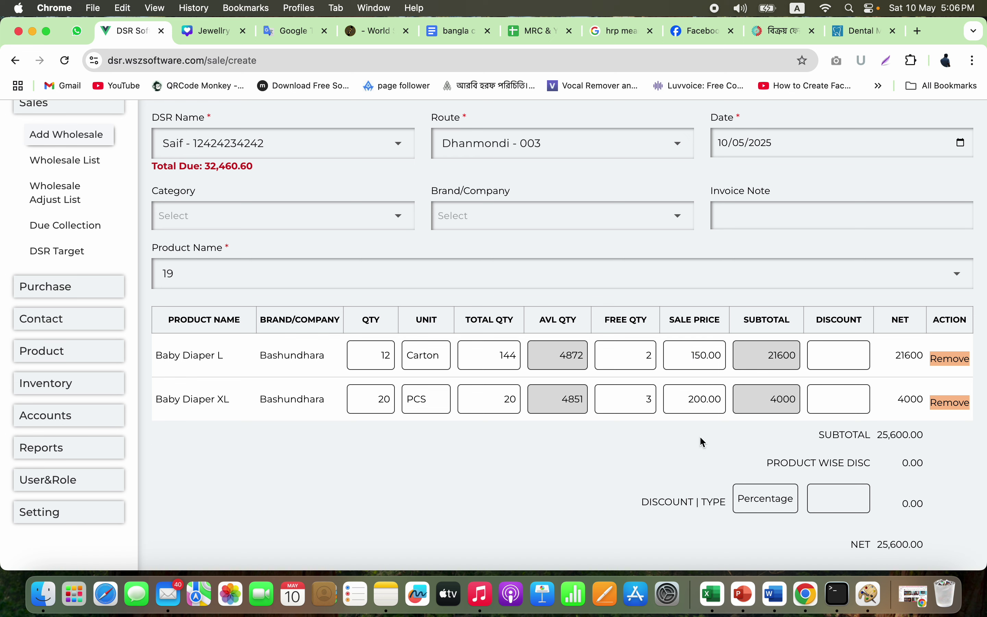
pyautogui.click(833, 363)
pyautogui.click(843, 403)
pyautogui.click(769, 498)
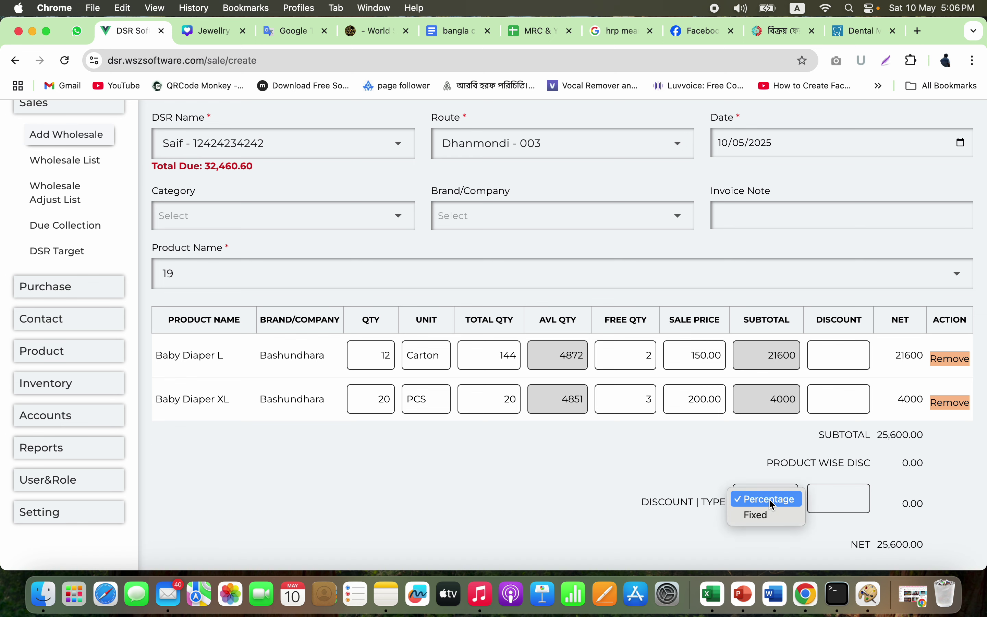
pyautogui.click(755, 469)
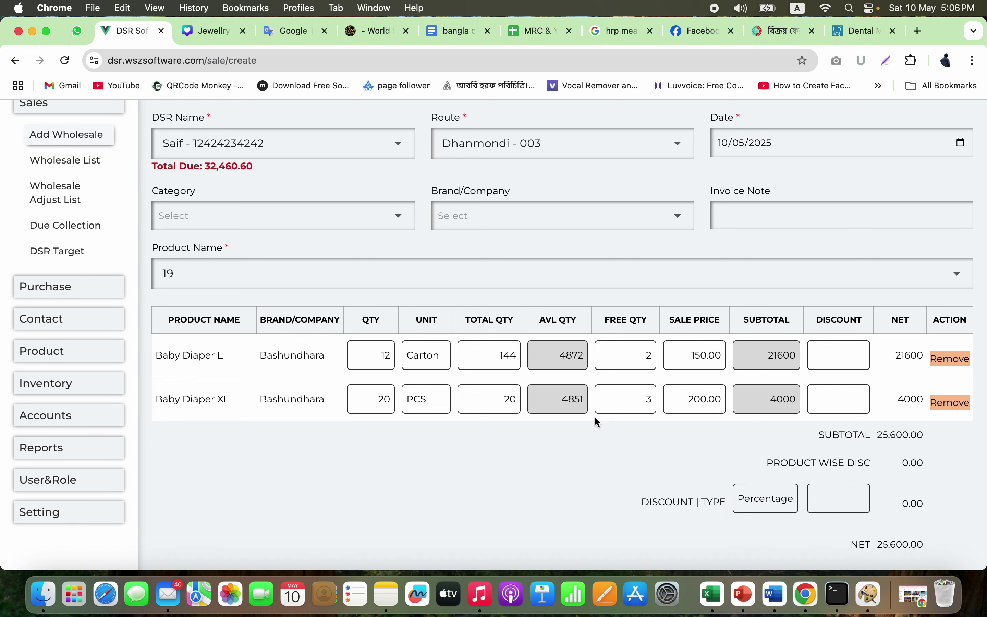
# Step: Review the completed wholesale form without adding discounts and save the sale
pyautogui.scroll(-2, 837, 481)
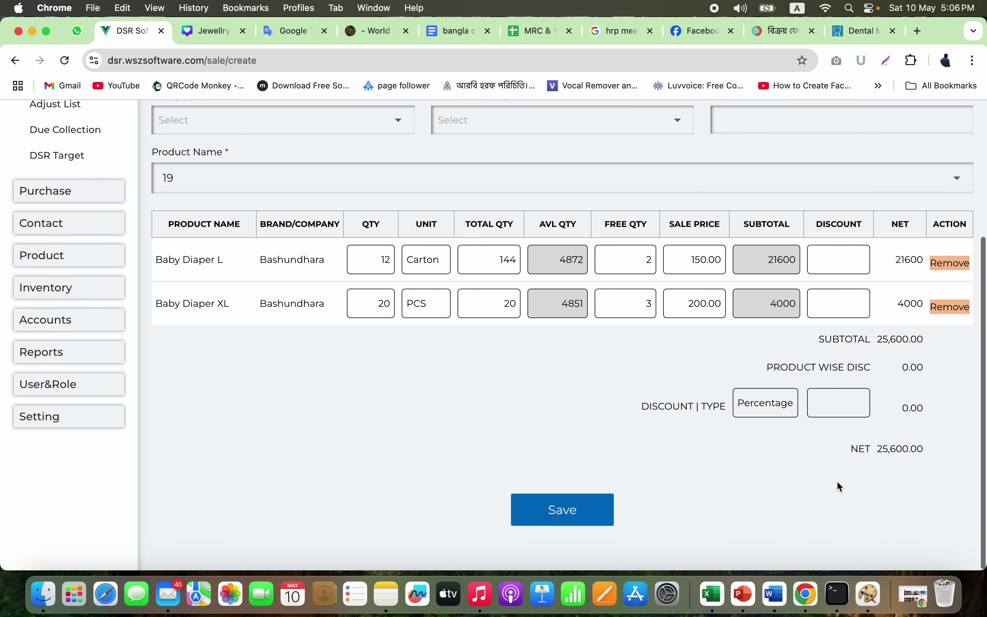
pyautogui.scroll(5, 237, 230)
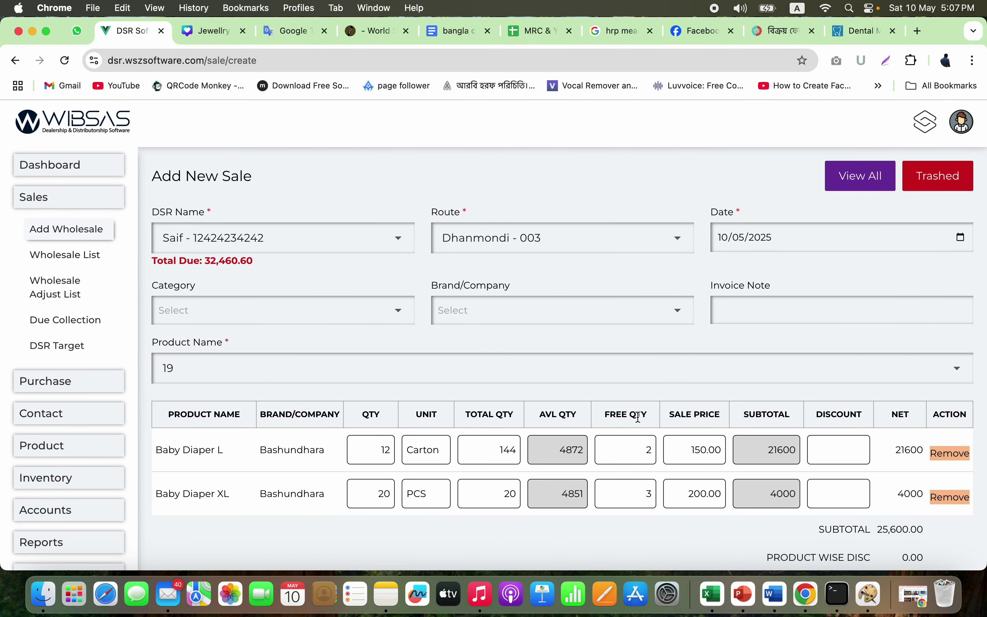
pyautogui.scroll(-5, 830, 410)
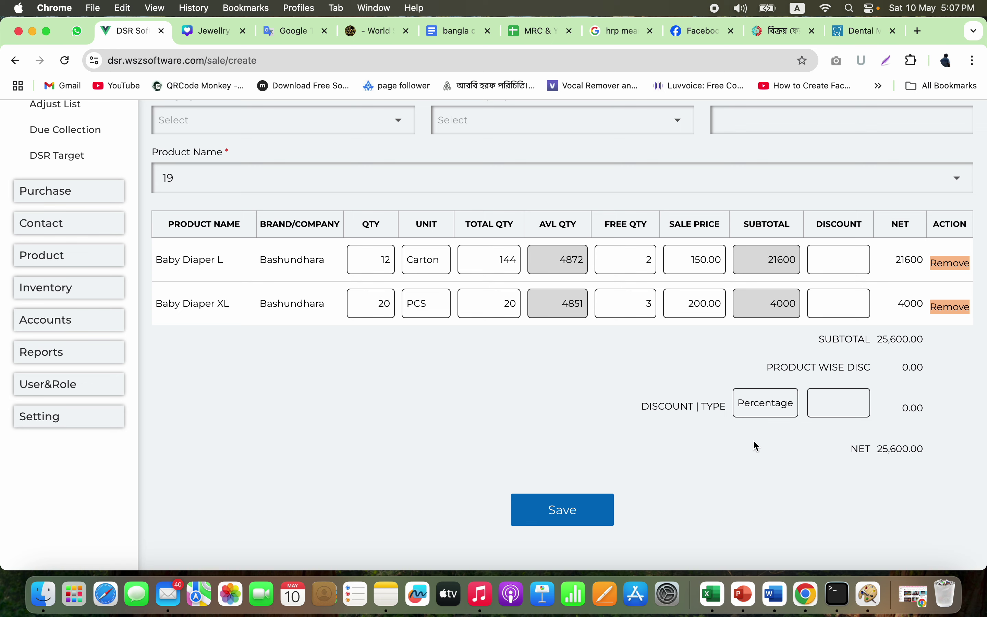
pyautogui.scroll(5, 728, 434)
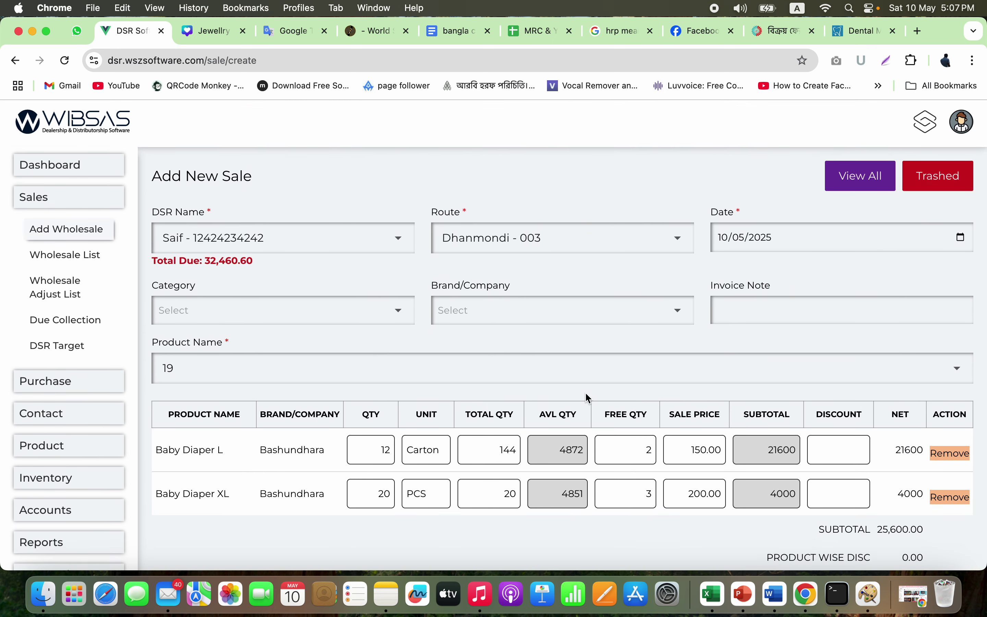
pyautogui.scroll(-5, 586, 394)
pyautogui.click(554, 522)
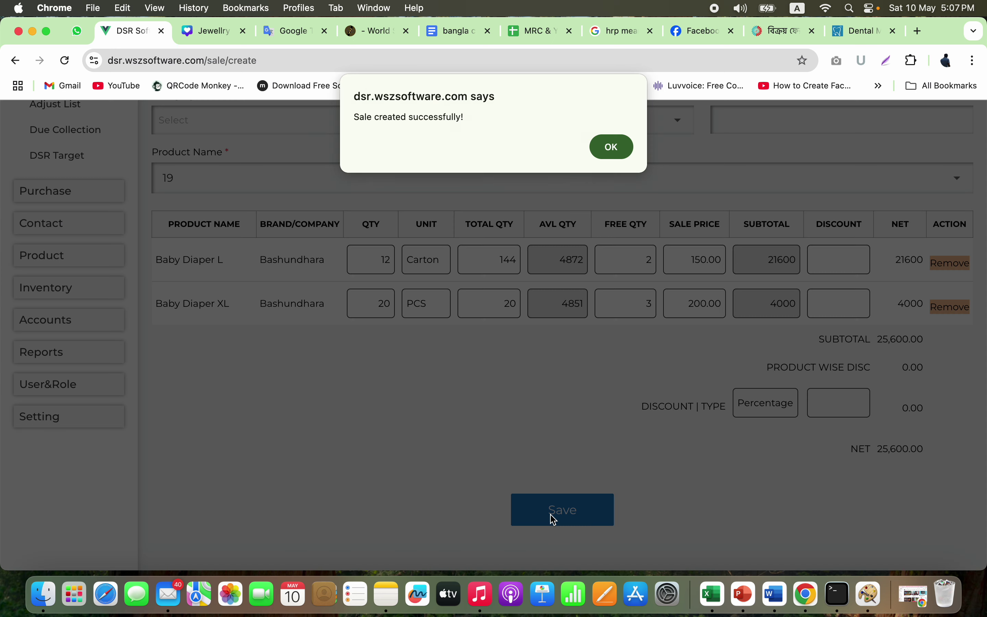
# Step: Open the invoice of the newly saved Dhanmondi sale and examine its product quantities
pyautogui.click(614, 154)
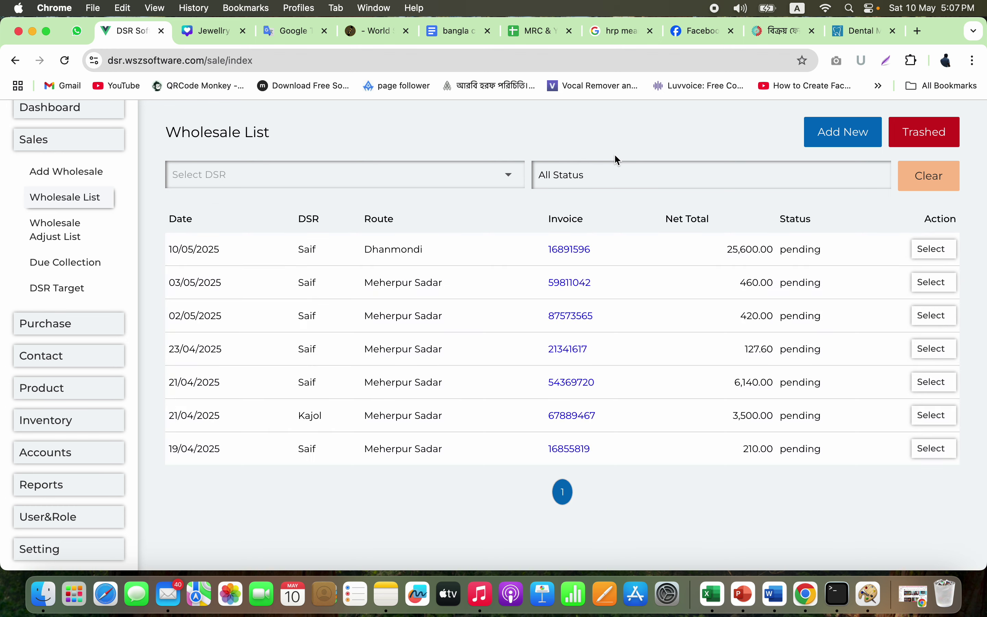
pyautogui.click(568, 253)
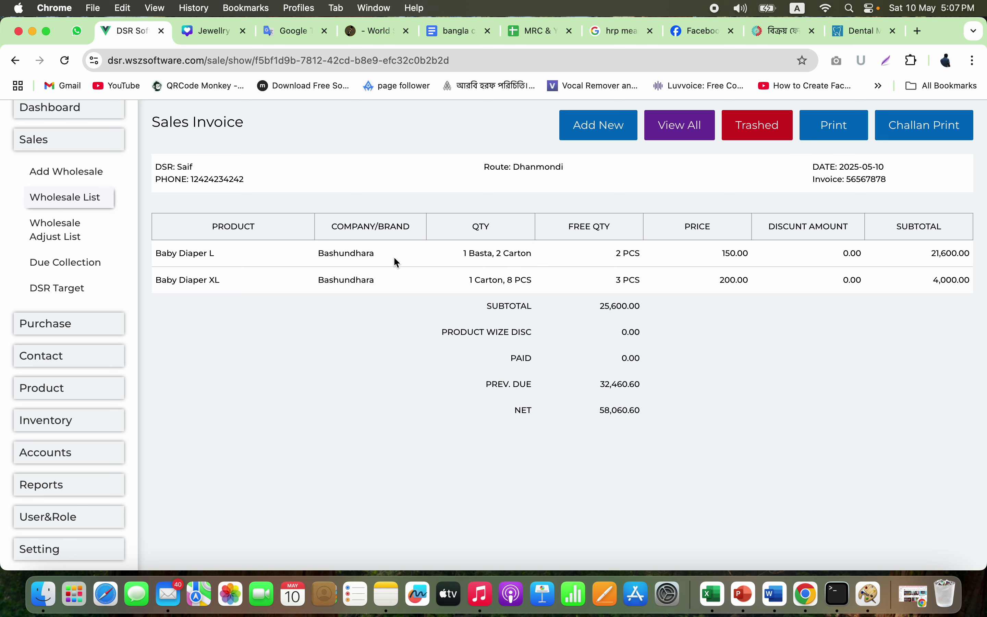
pyautogui.moveTo(470, 280); pyautogui.dragTo(534, 281)
pyautogui.click(534, 281)
pyautogui.scroll(3, 753, 212)
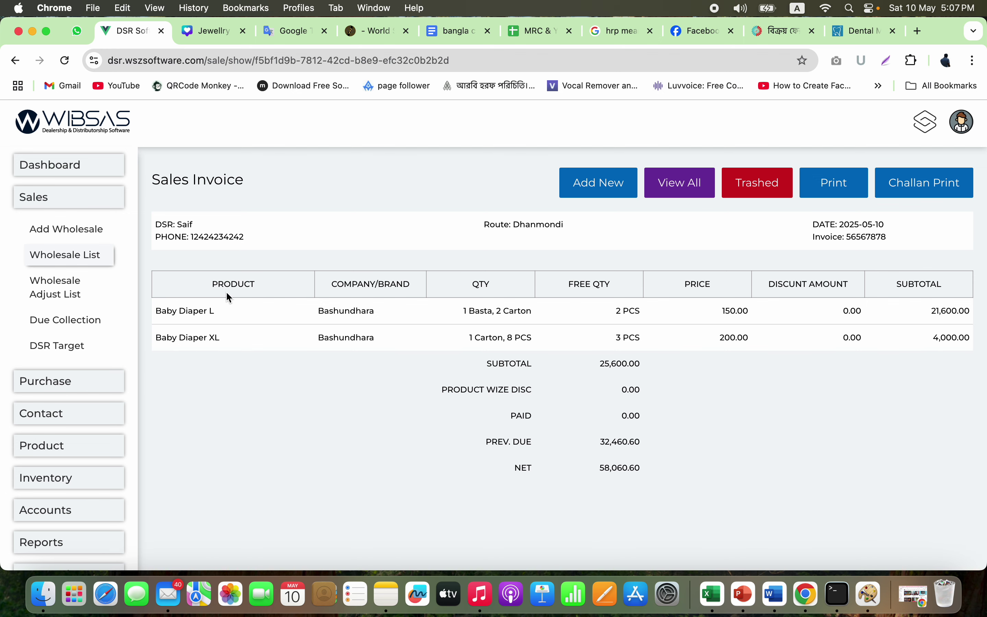
# Step: From the wholesale list, open the adjustment form for the pending Dhanmondi sale dated 10/05/2025
pyautogui.click(71, 294)
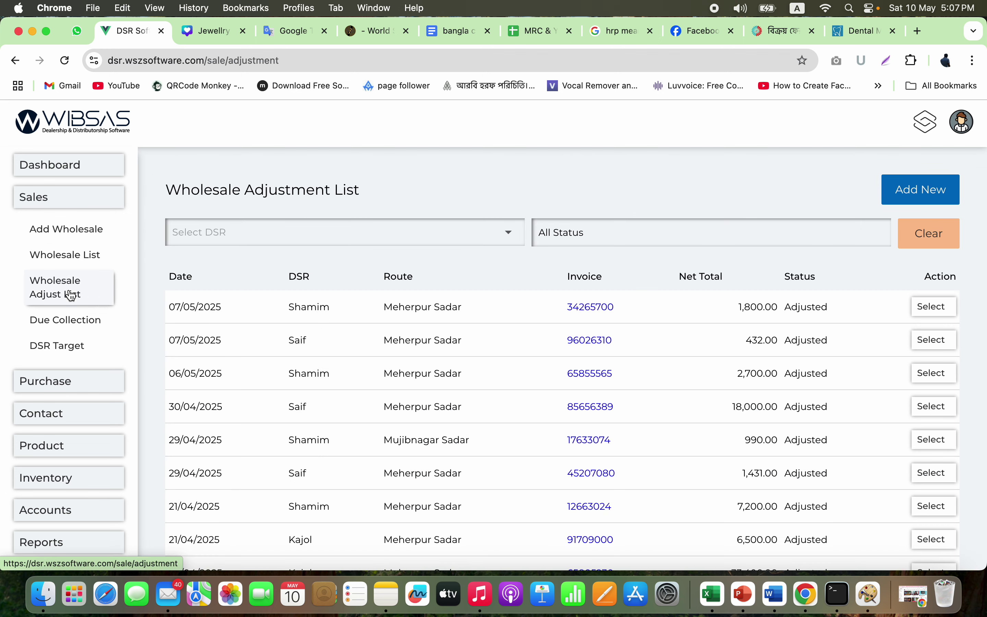
pyautogui.click(78, 257)
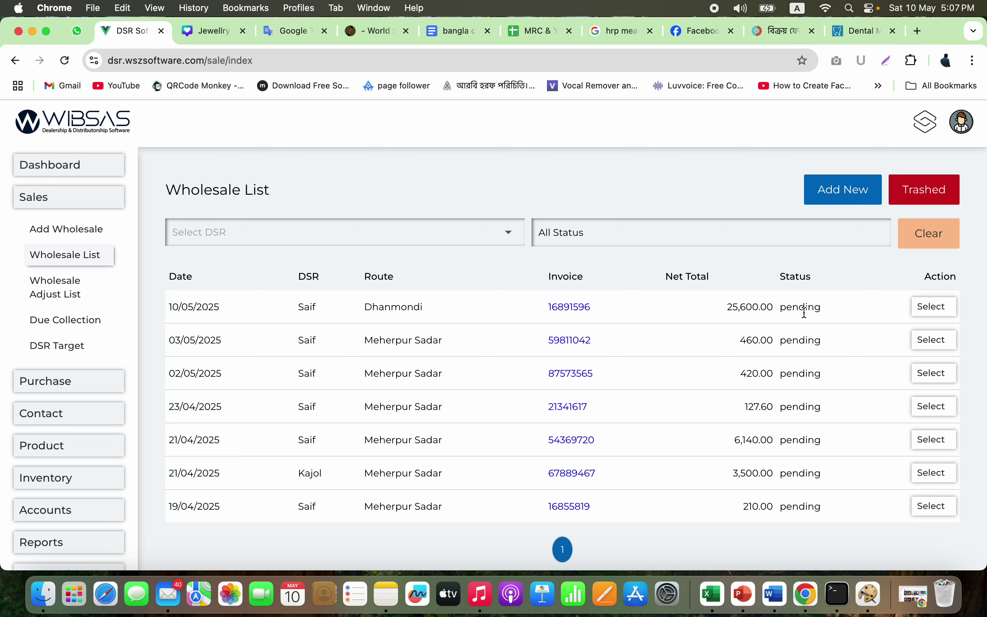
pyautogui.click(931, 309)
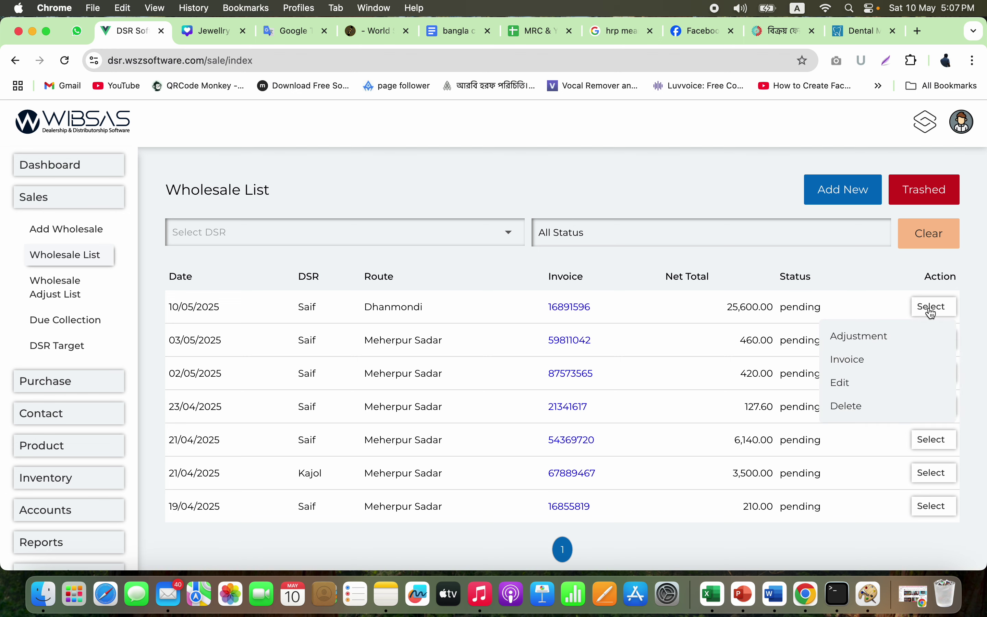
pyautogui.click(871, 338)
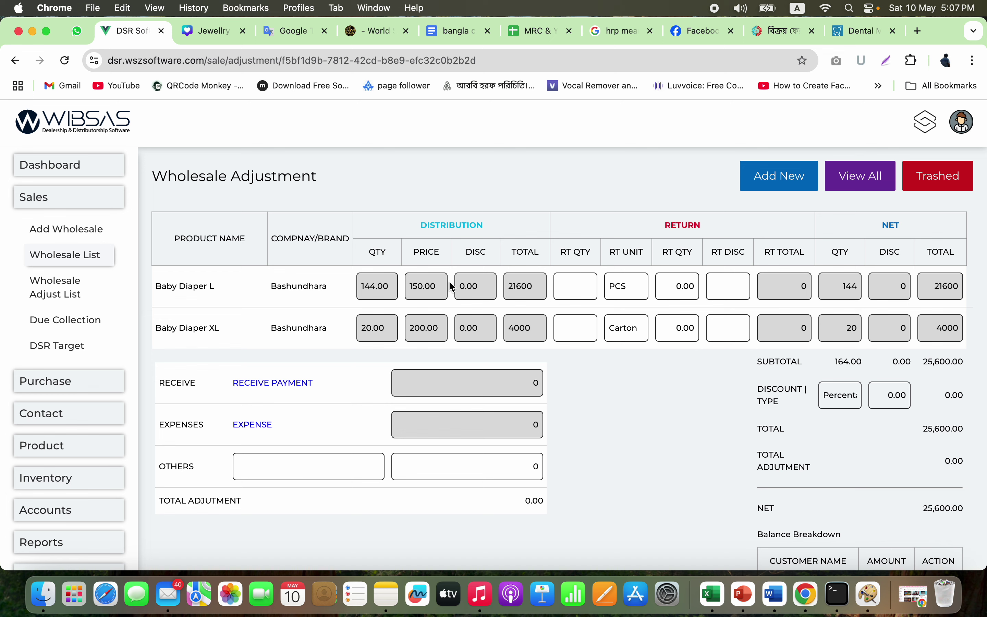
# Step: Enter returns of 14 PCS for Baby Diaper L and 5 PCS for Baby Diaper XL, and check the net quantity and subtotal
pyautogui.click(569, 287)
pyautogui.write('14')
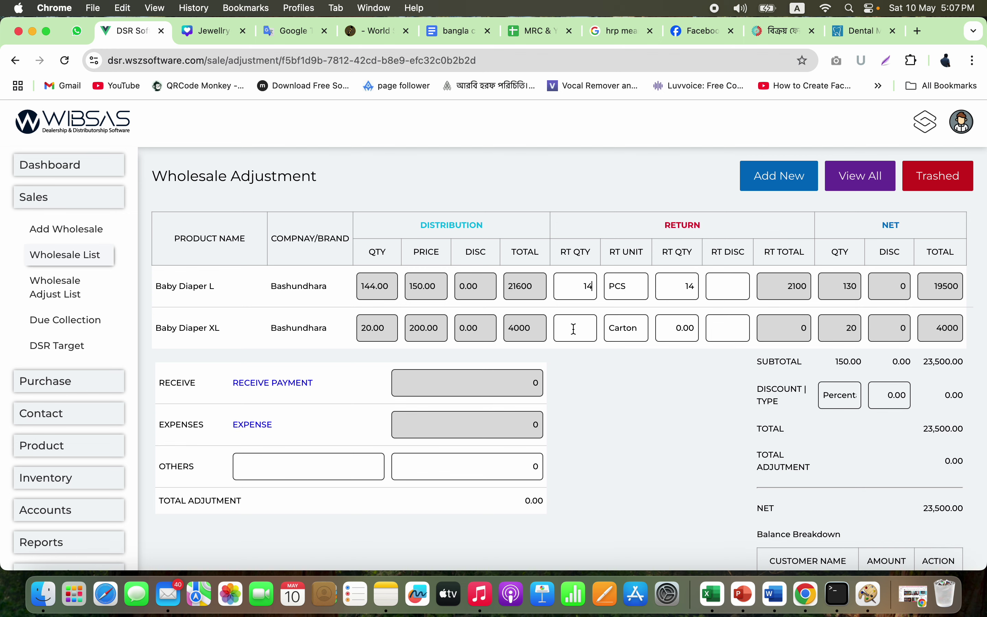
pyautogui.click(573, 327)
pyautogui.click(619, 329)
pyautogui.click(626, 345)
pyautogui.write('5')
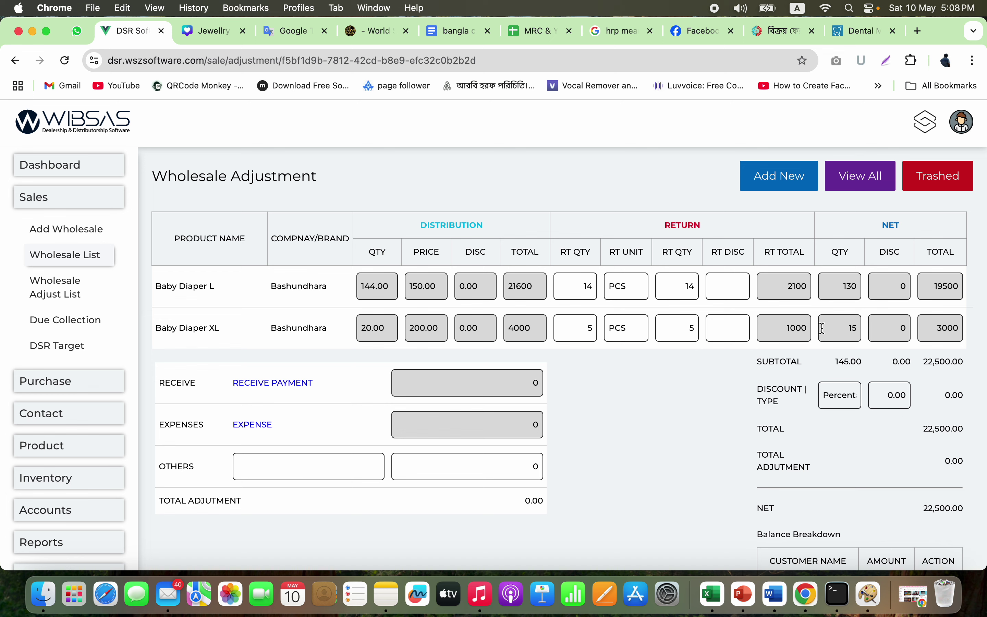
pyautogui.doubleClick(850, 328)
pyautogui.doubleClick(934, 362)
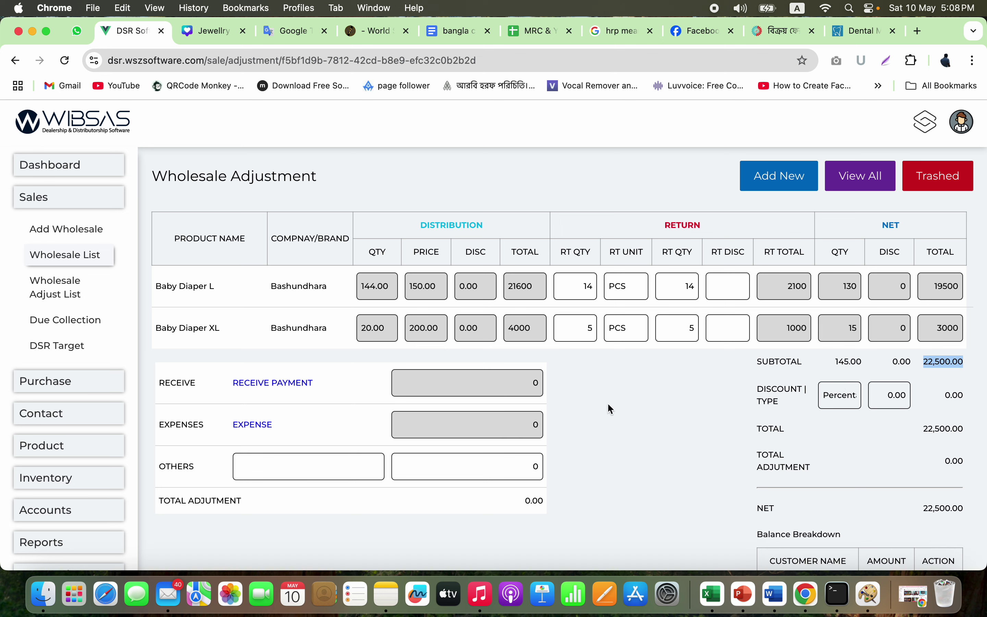
# Step: Record a received payment of 15000 to the Cash account for the adjustment
pyautogui.click(279, 387)
pyautogui.click(545, 359)
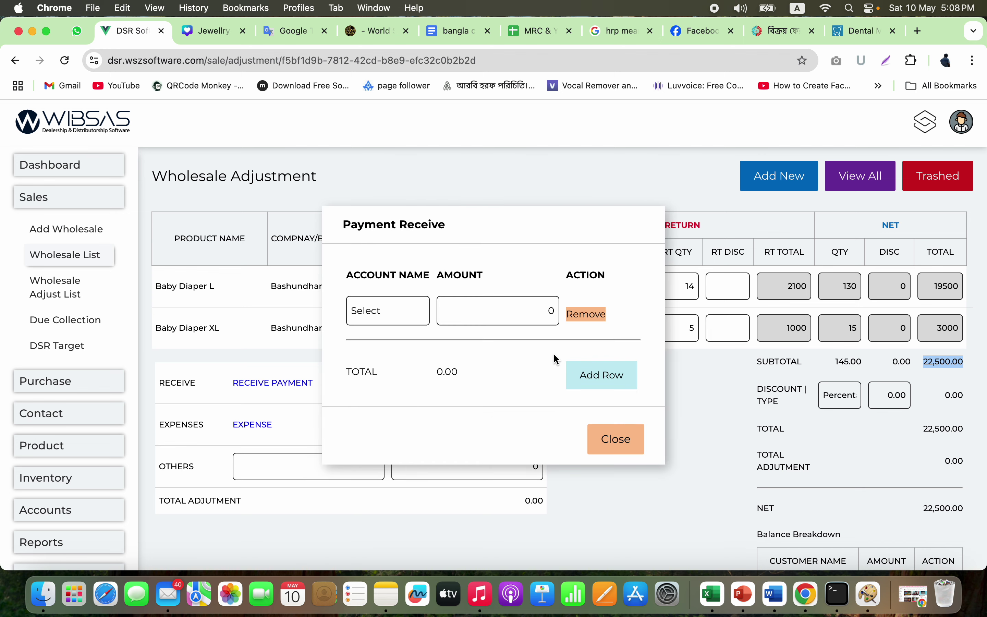
pyautogui.click(414, 324)
pyautogui.click(418, 326)
pyautogui.click(530, 319)
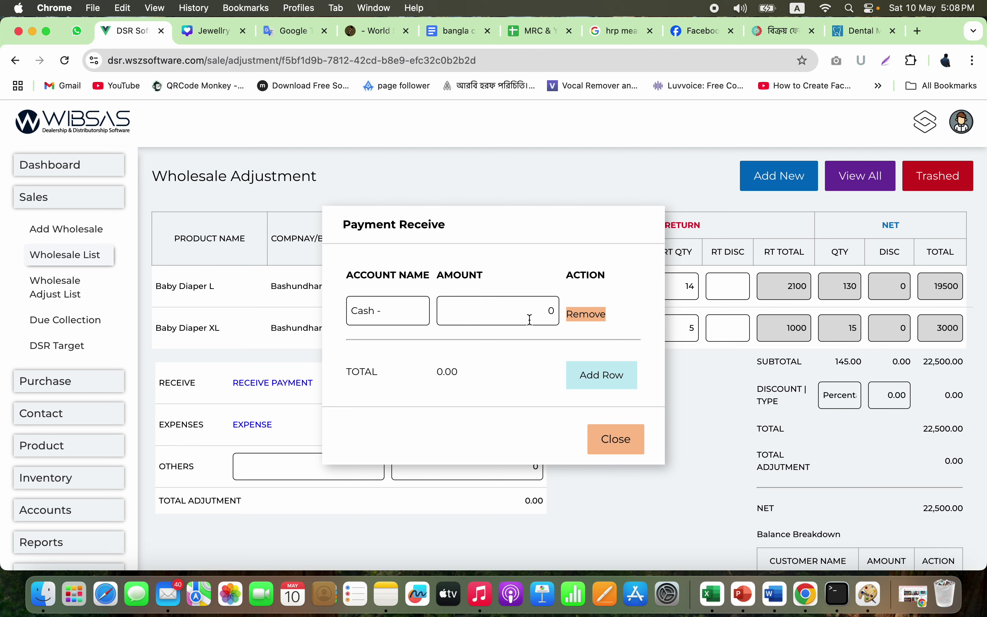
pyautogui.write('15000')
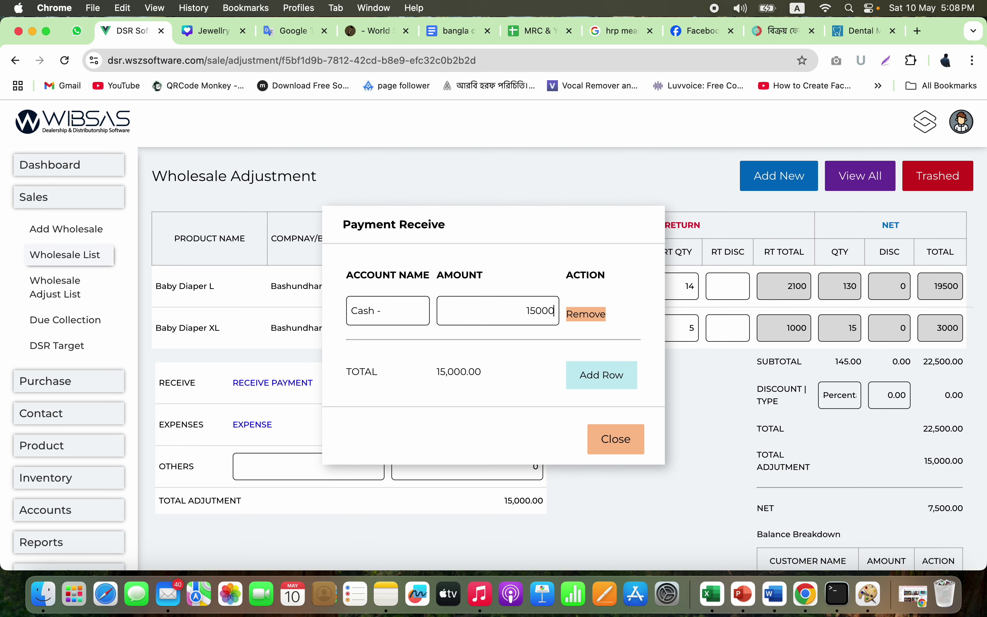
# Step: Add a second received payment of 5000 to the bKash account, and check the remaining net amount
pyautogui.click(599, 377)
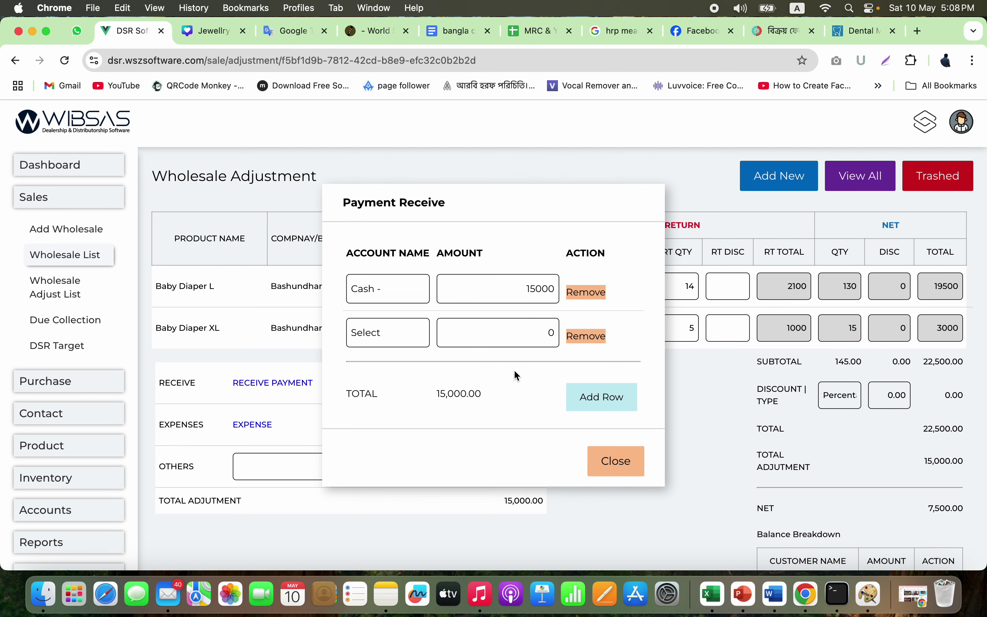
pyautogui.click(407, 336)
pyautogui.click(390, 395)
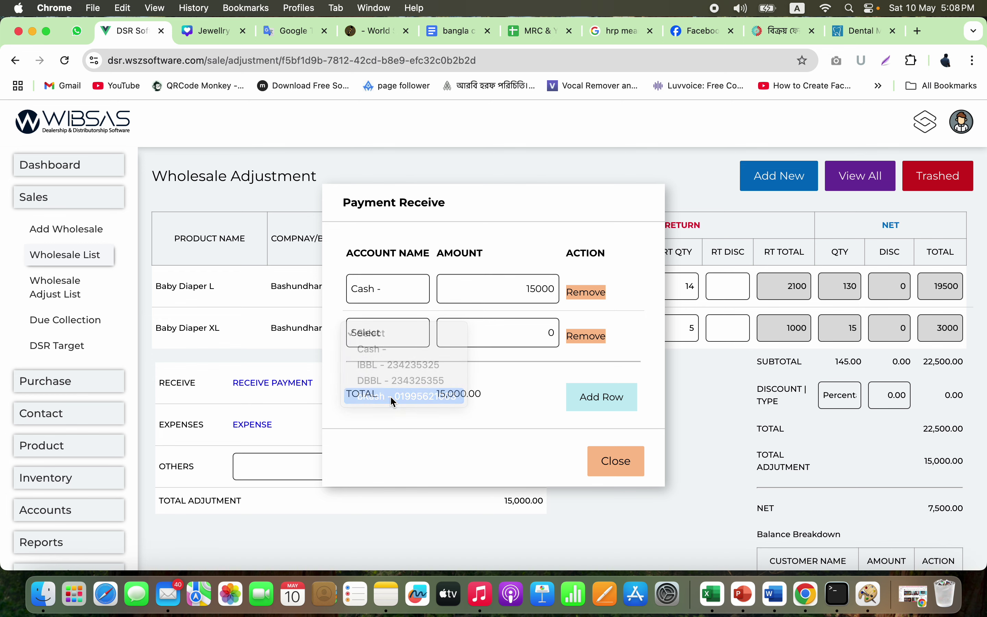
pyautogui.click(549, 339)
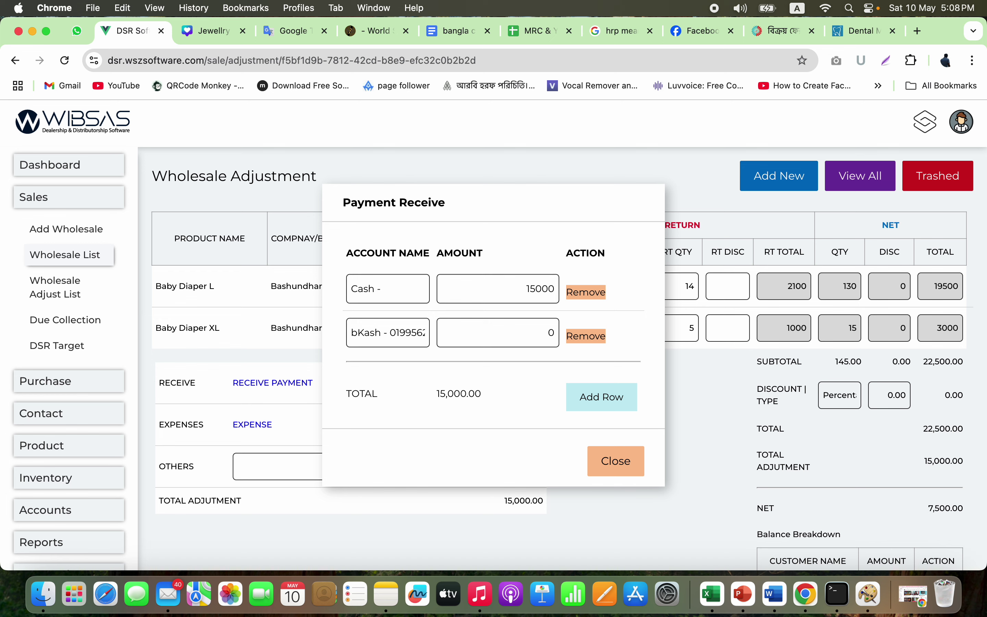
pyautogui.press('BackSpace')
pyautogui.write('599')
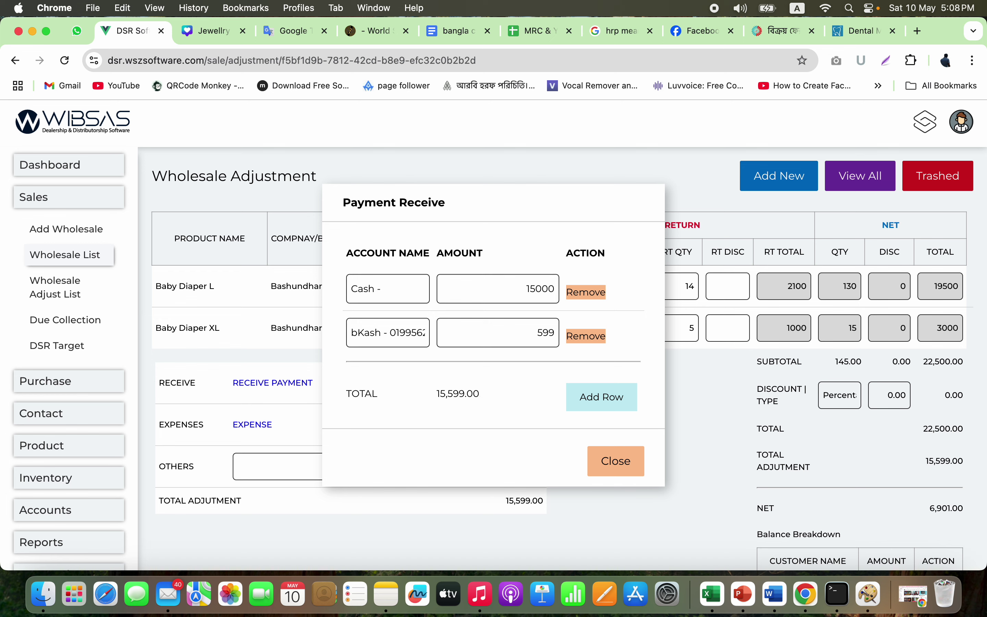
pyautogui.press('BackSpace')
pyautogui.press('BackSpace')
pyautogui.write('000')
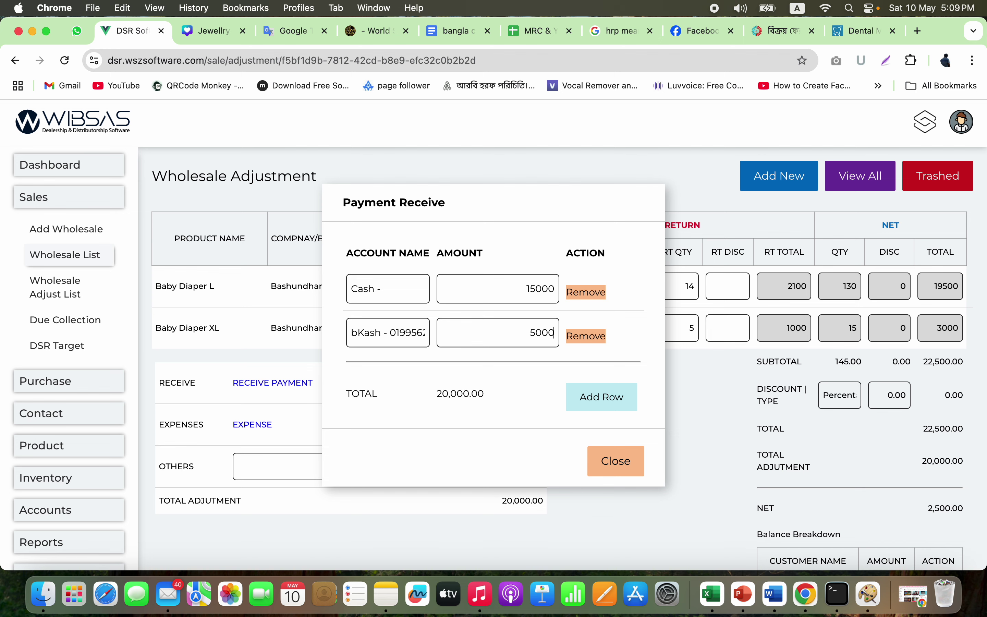
pyautogui.click(609, 462)
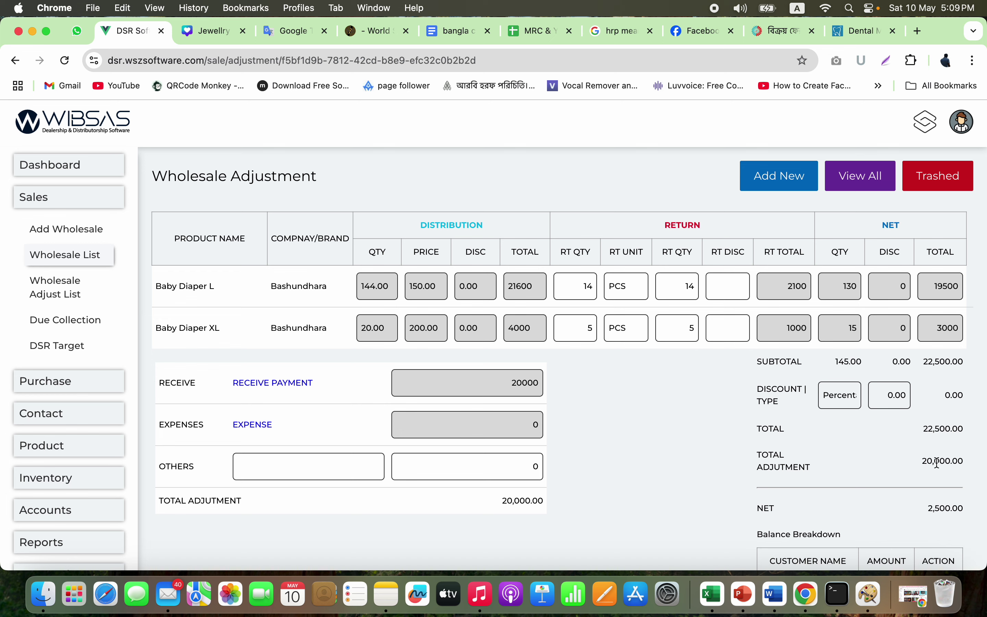
pyautogui.doubleClick(937, 509)
pyautogui.click(670, 450)
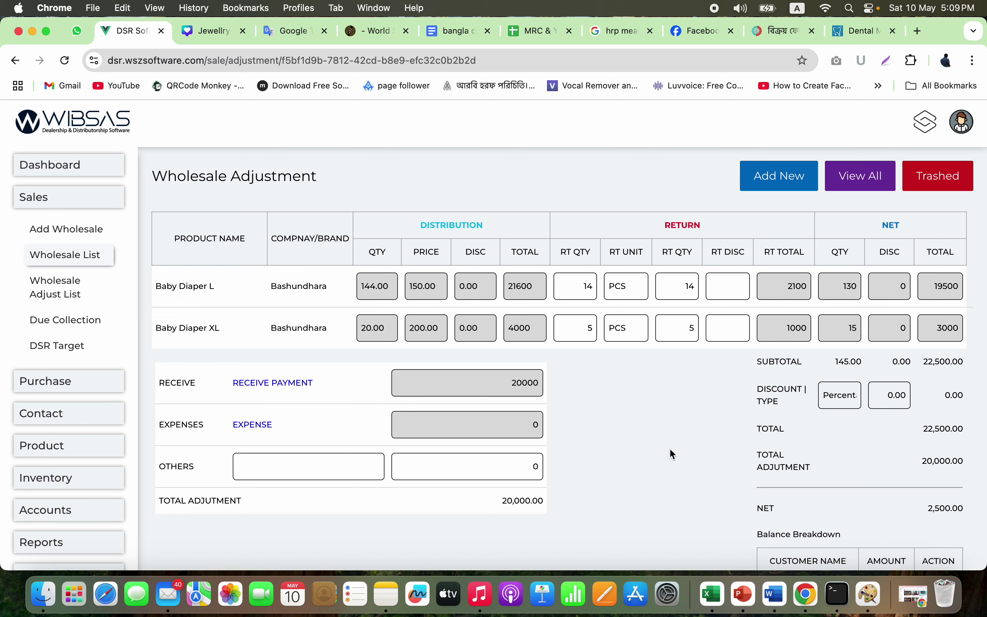
# Step: Record a Transport expense of 500 for the adjustment
pyautogui.click(261, 428)
pyautogui.click(606, 360)
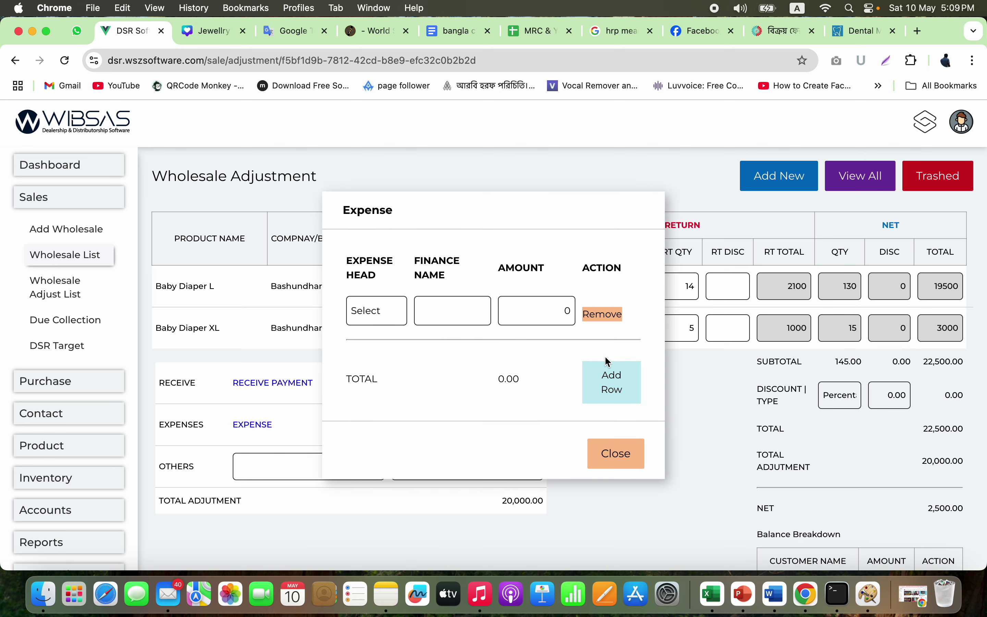
pyautogui.click(394, 311)
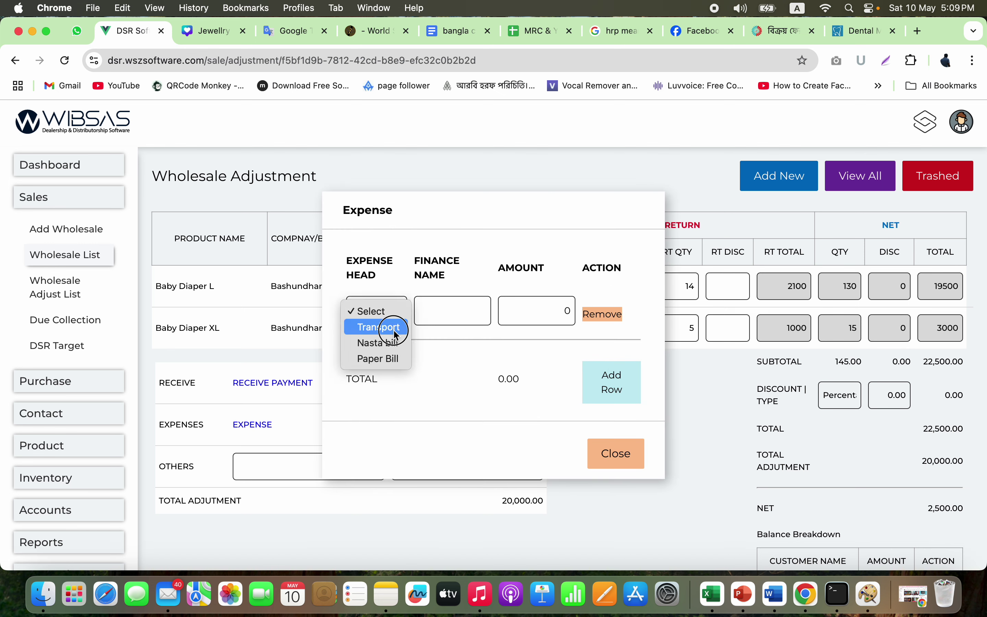
pyautogui.click(393, 328)
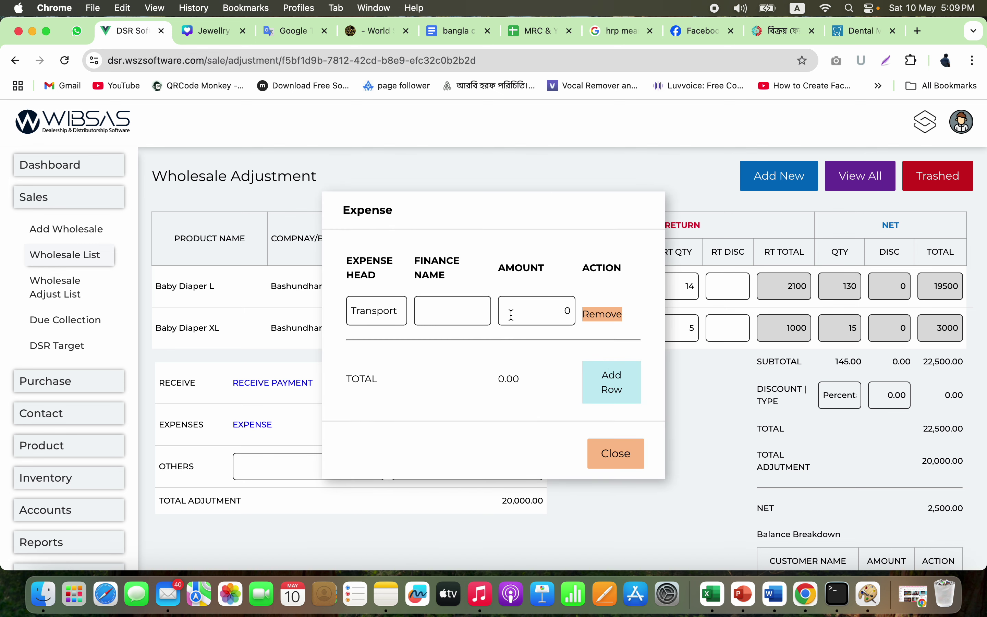
pyautogui.click(554, 313)
pyautogui.write('500')
# Step: Add a second expense row for Nasta bill with an amount of 200 and close the expense entry
pyautogui.click(590, 379)
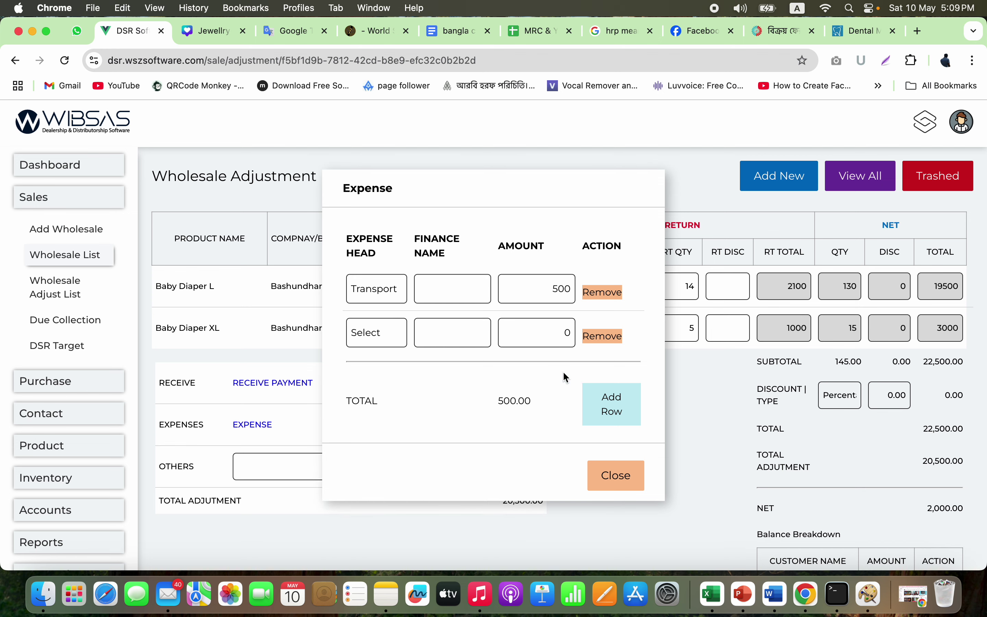
pyautogui.click(394, 336)
pyautogui.click(390, 364)
pyautogui.write('200')
pyautogui.click(530, 421)
pyautogui.click(625, 485)
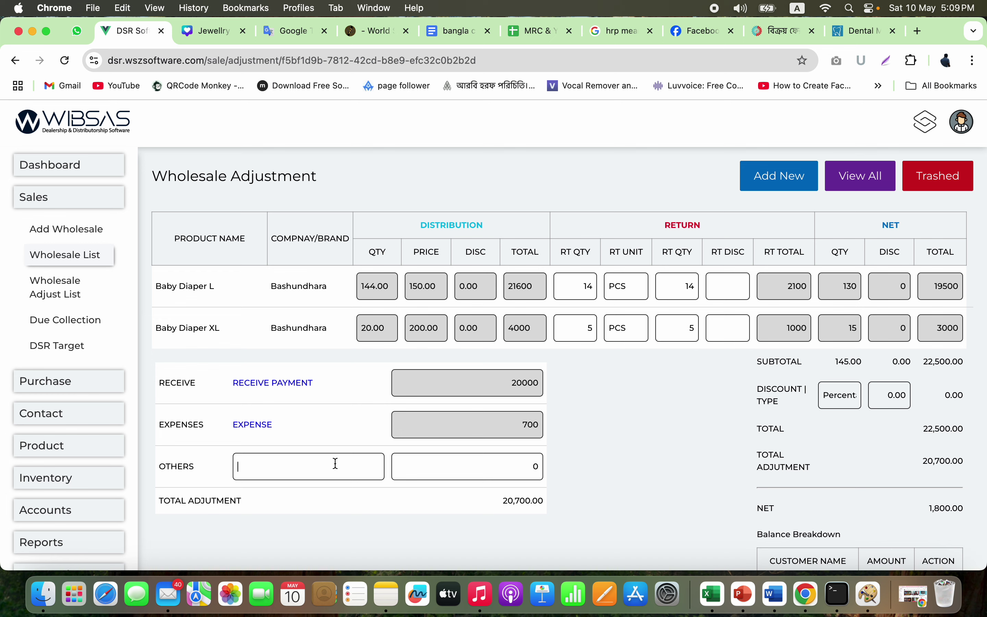
# Step: Enter an other adjustment described as "Text" with an amount of 100, and check the net amount
pyautogui.write('Text')
pyautogui.click(536, 471)
pyautogui.write('100')
pyautogui.scroll(-3, 677, 493)
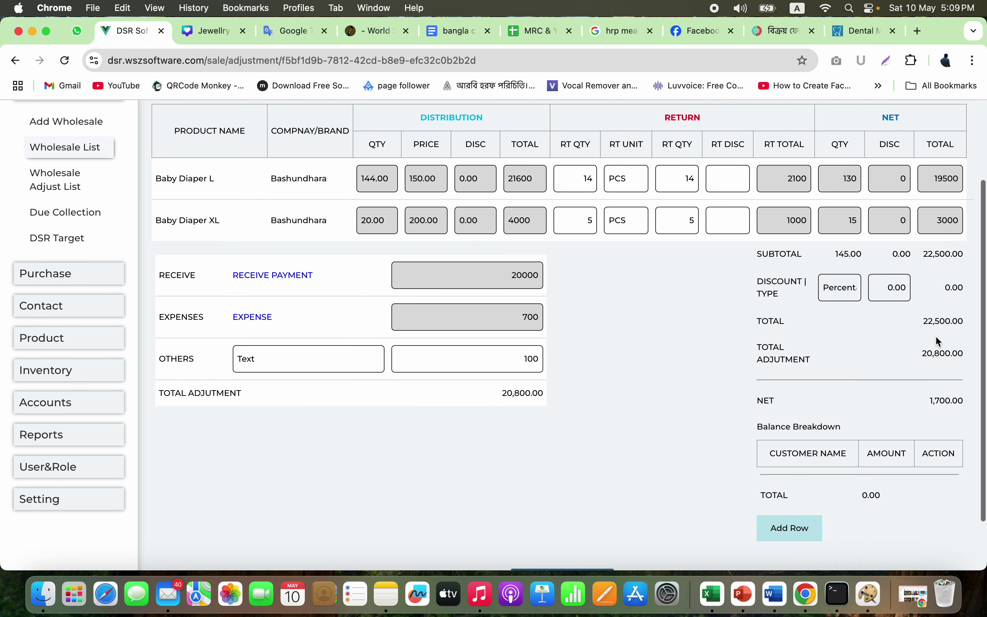
pyautogui.doubleClick(936, 401)
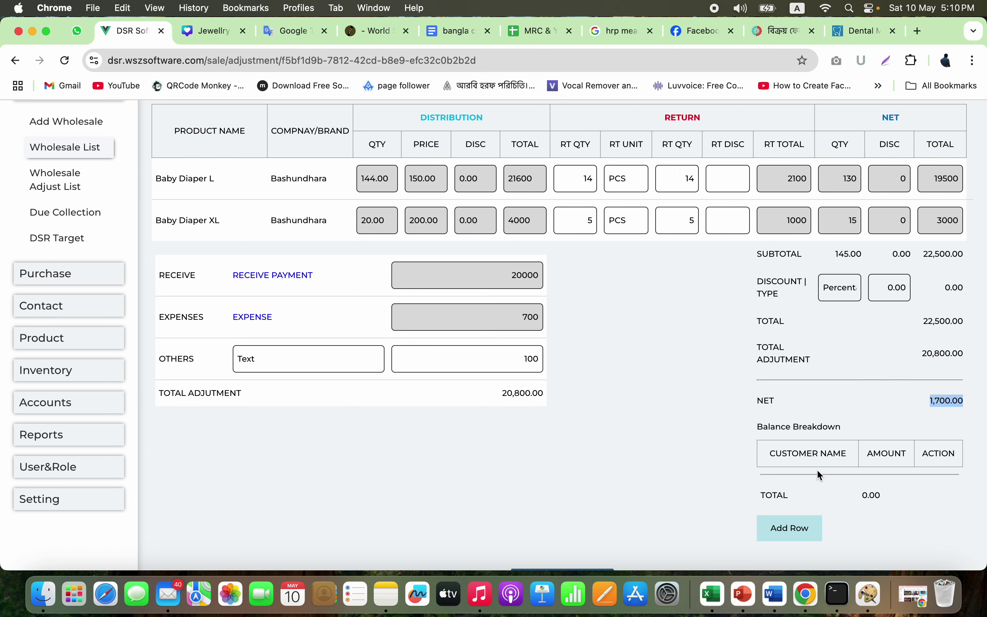
# Step: Add a balance breakdown row for the customer Parul Store with an amount of 1000
pyautogui.click(791, 533)
pyautogui.click(813, 489)
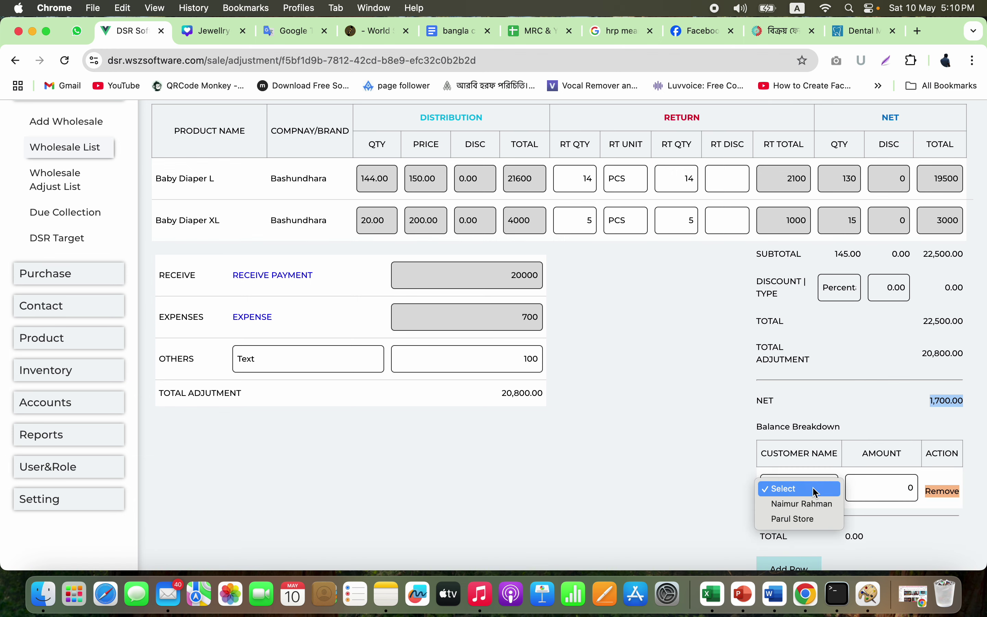
pyautogui.click(803, 517)
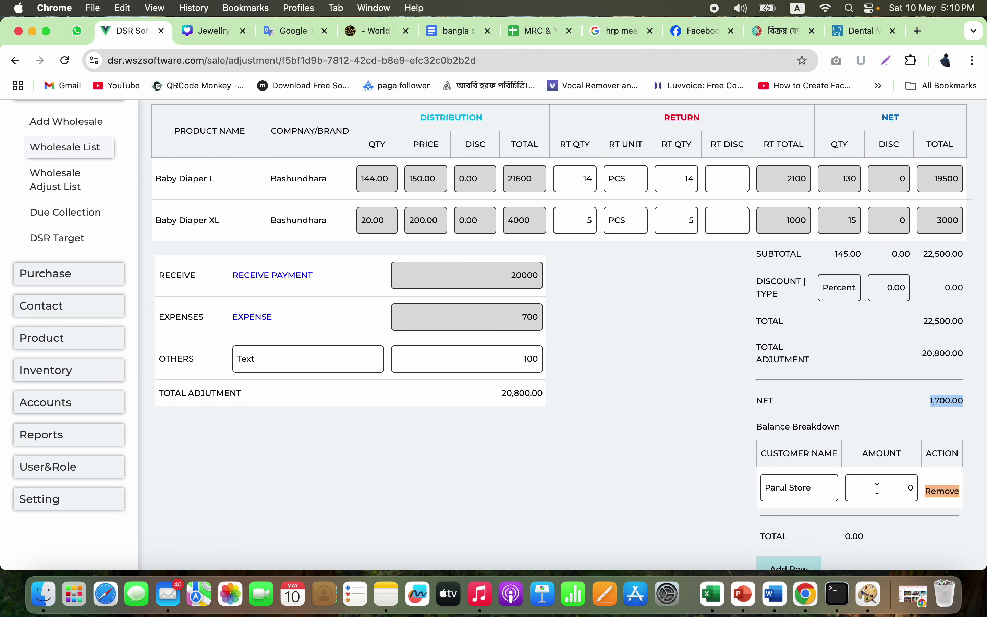
pyautogui.click(892, 489)
pyautogui.write('1')
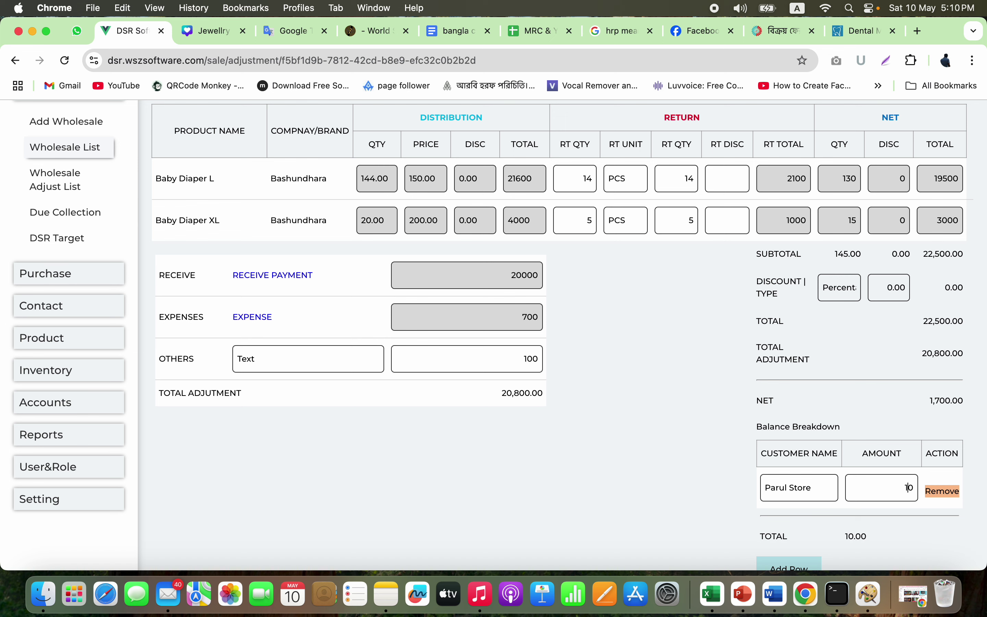
pyautogui.press('BackSpace')
pyautogui.press('BackSpace')
pyautogui.write('1000')
# Step: Review and save the wholesale adjustment, and open the wholesale adjustment list
pyautogui.scroll(-3, 823, 535)
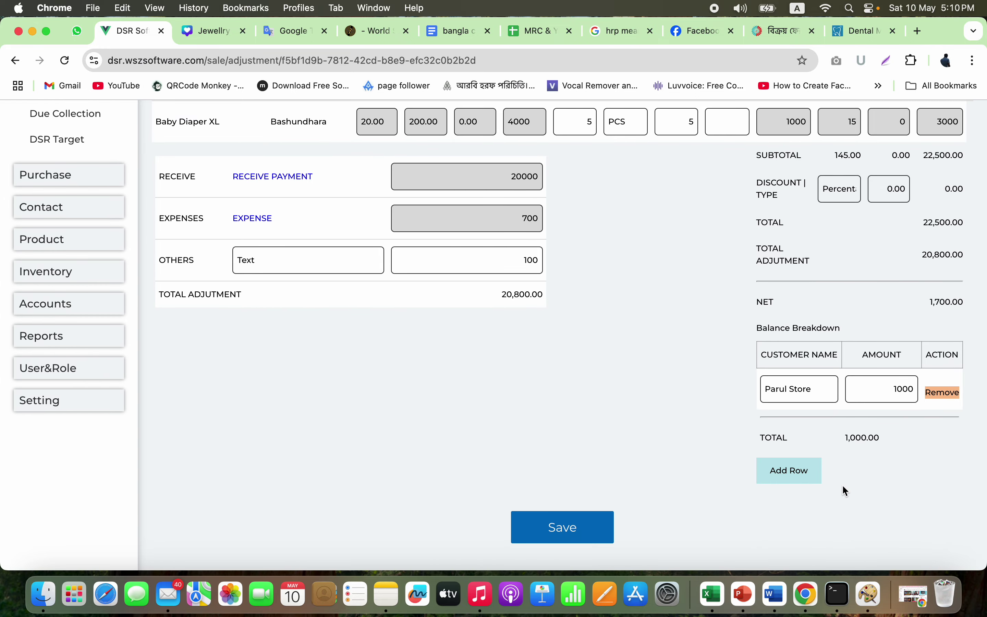
pyautogui.doubleClick(942, 302)
pyautogui.scroll(5, 682, 293)
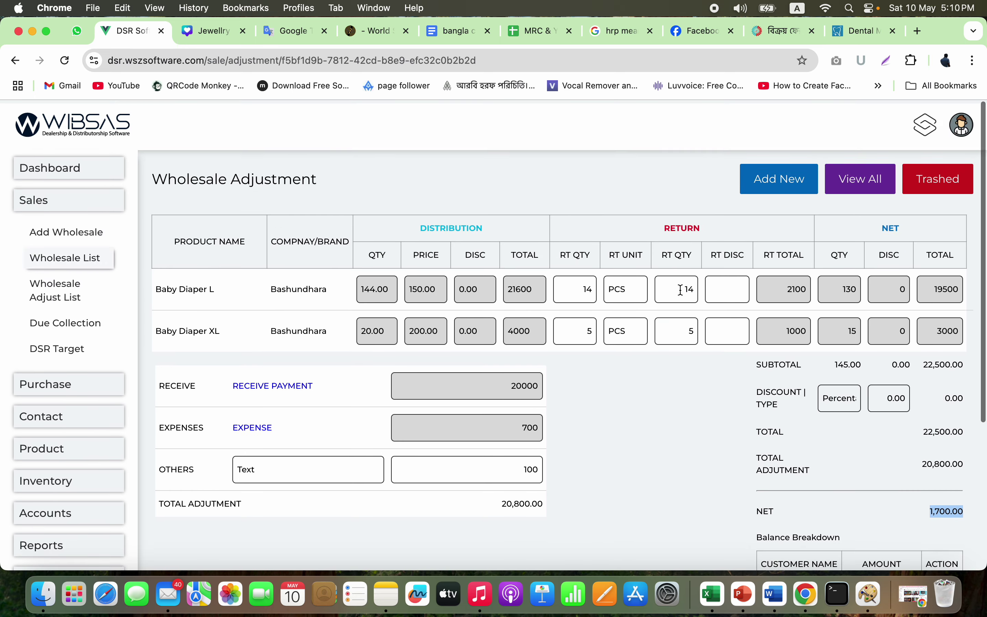
pyautogui.scroll(-5, 620, 445)
pyautogui.click(570, 528)
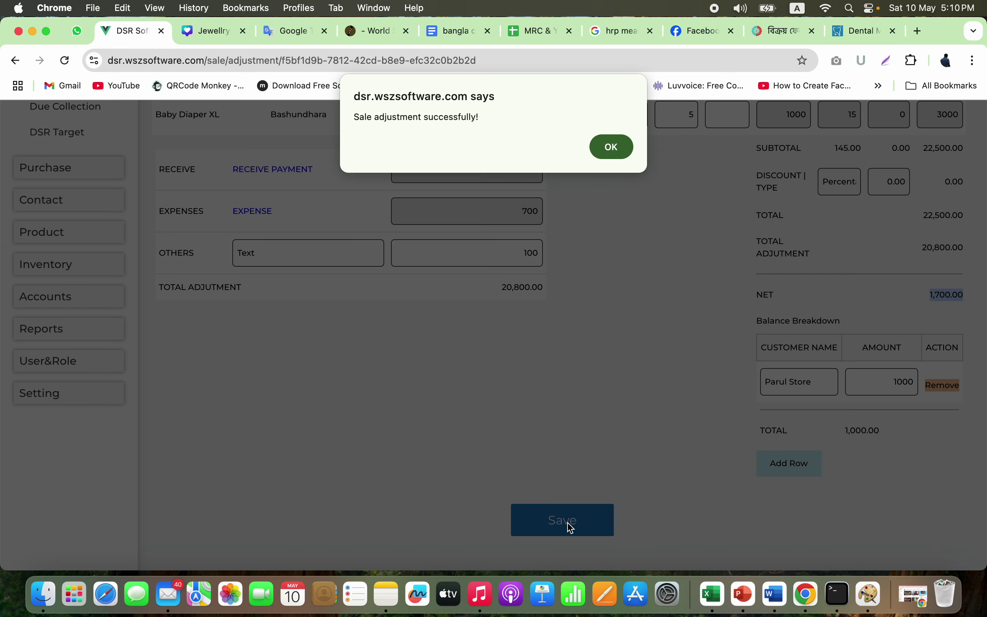
pyautogui.click(619, 150)
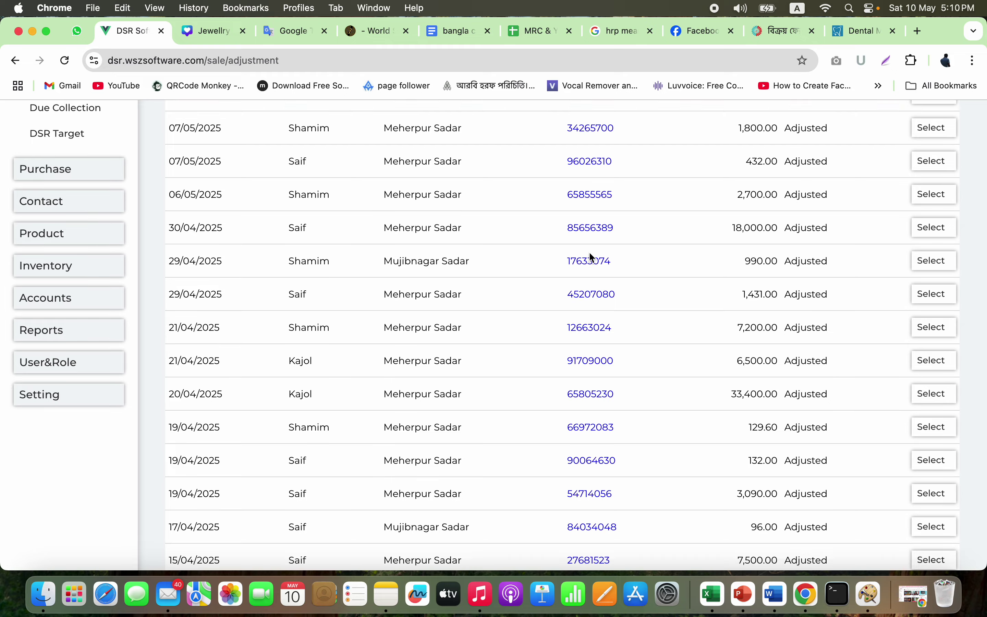
pyautogui.scroll(5, 530, 273)
pyautogui.click(68, 281)
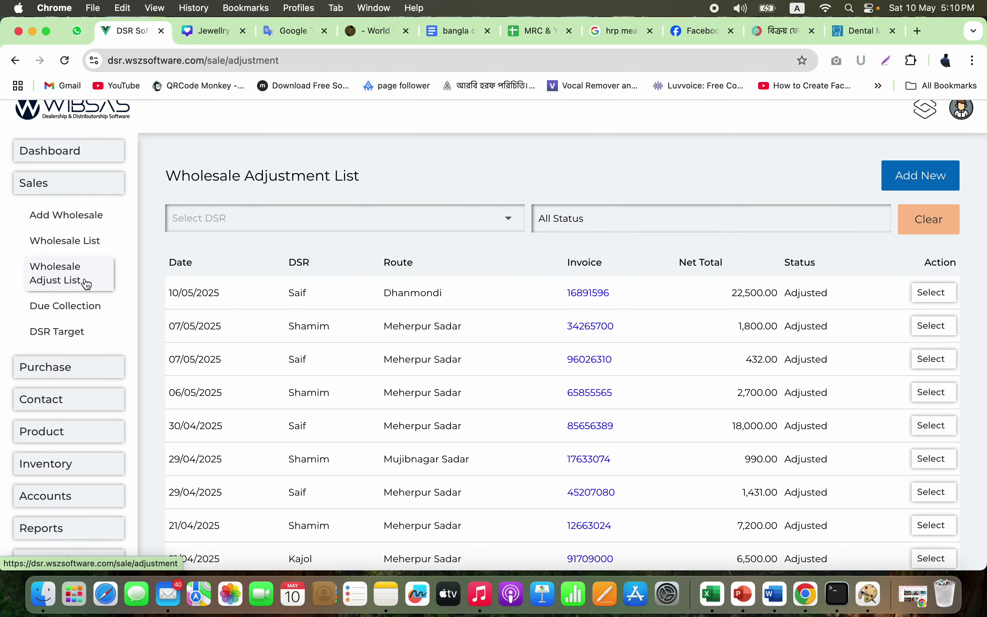
# Step: Open the details of the 10/05/2025 Dhanmondi adjustment and review its net quantities, total adjustment, received payments and expenses
pyautogui.click(596, 295)
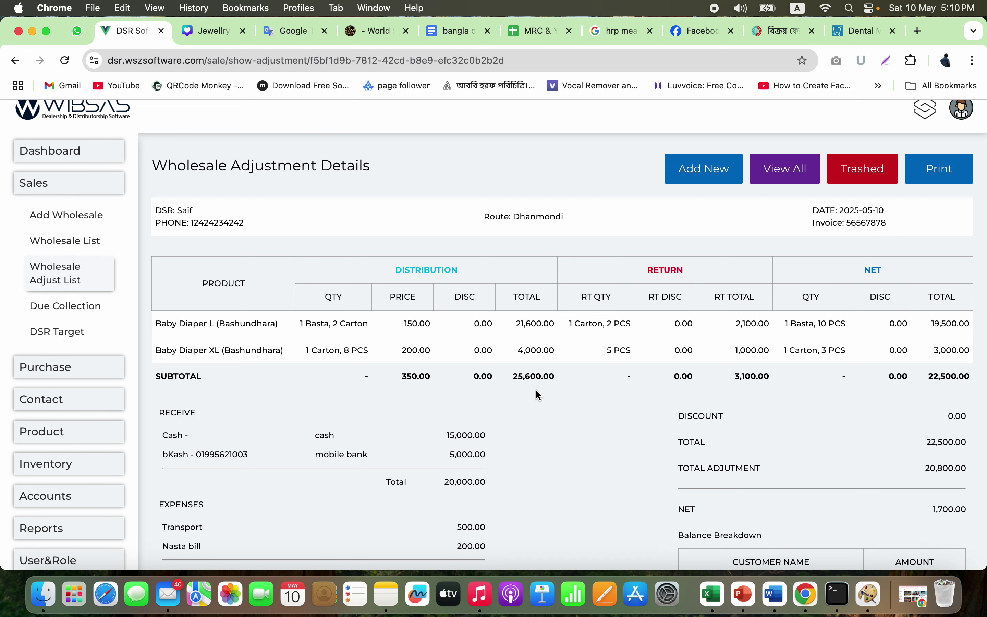
pyautogui.scroll(-3, 504, 400)
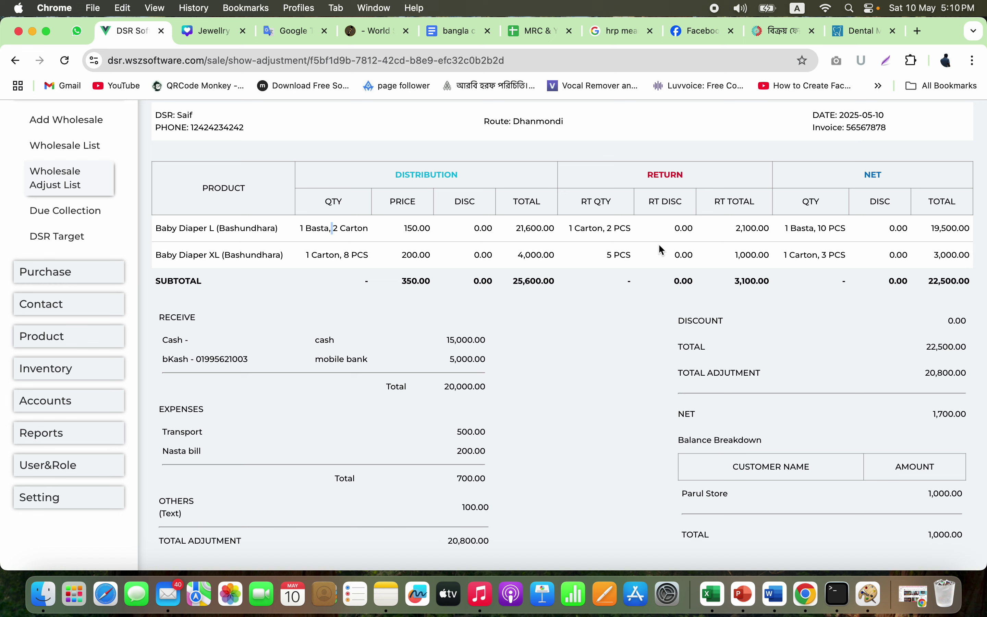
pyautogui.doubleClick(805, 228)
pyautogui.doubleClick(823, 254)
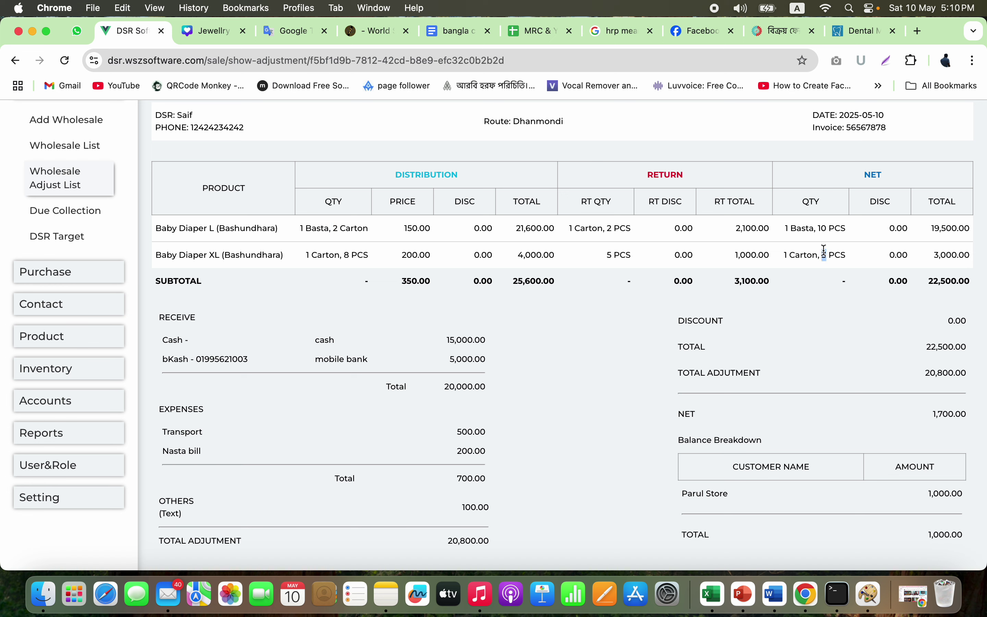
pyautogui.click(800, 233)
pyautogui.doubleClick(951, 280)
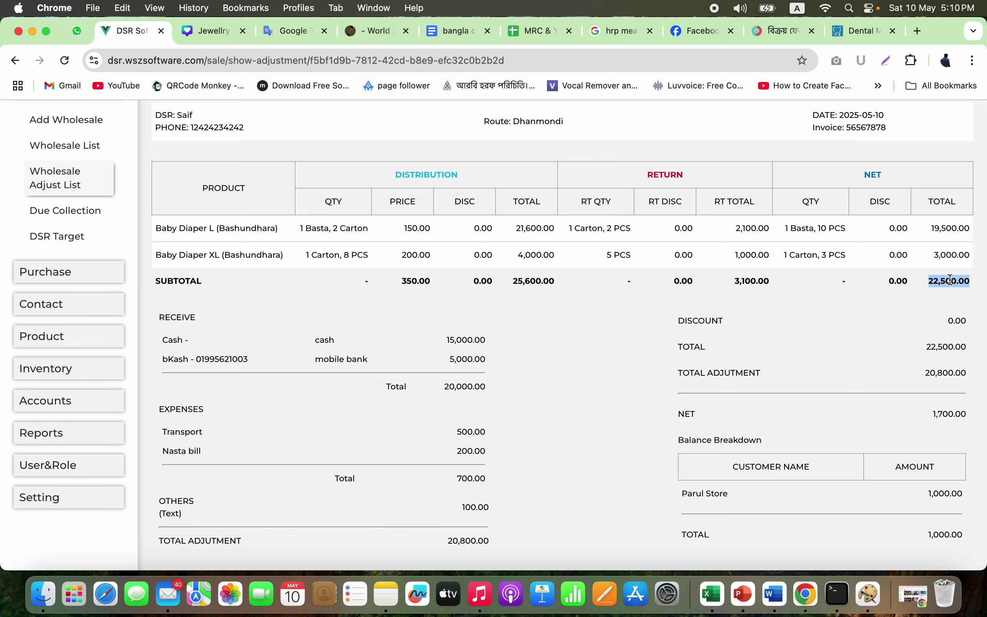
pyautogui.doubleClick(954, 371)
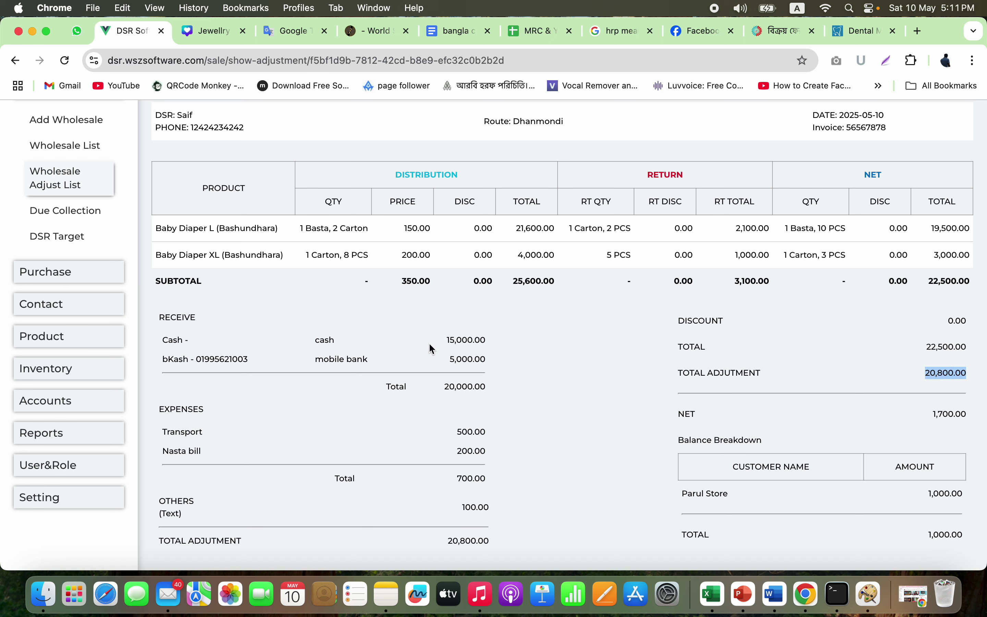
pyautogui.click(450, 339)
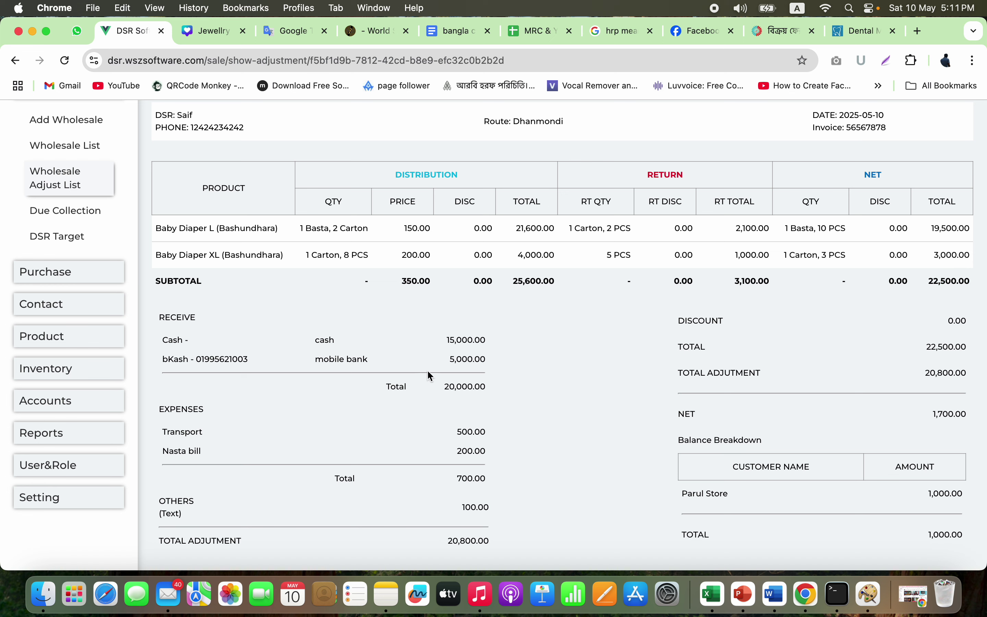
pyautogui.scroll(-1, 345, 431)
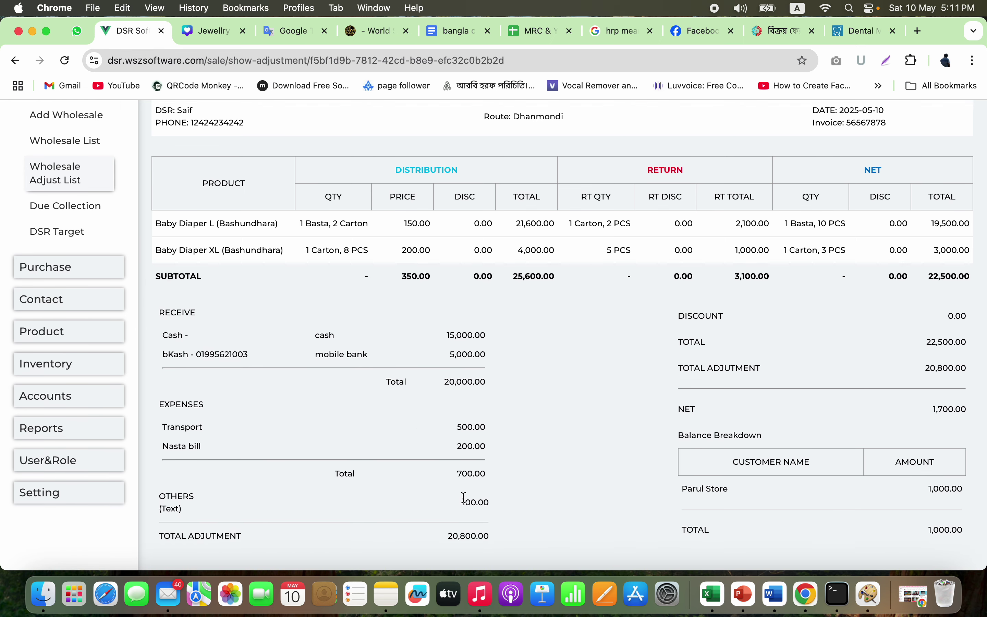
# Step: Preview the printout of the wholesale adjustment details and cancel printing
pyautogui.scroll(5, 465, 496)
pyautogui.click(938, 183)
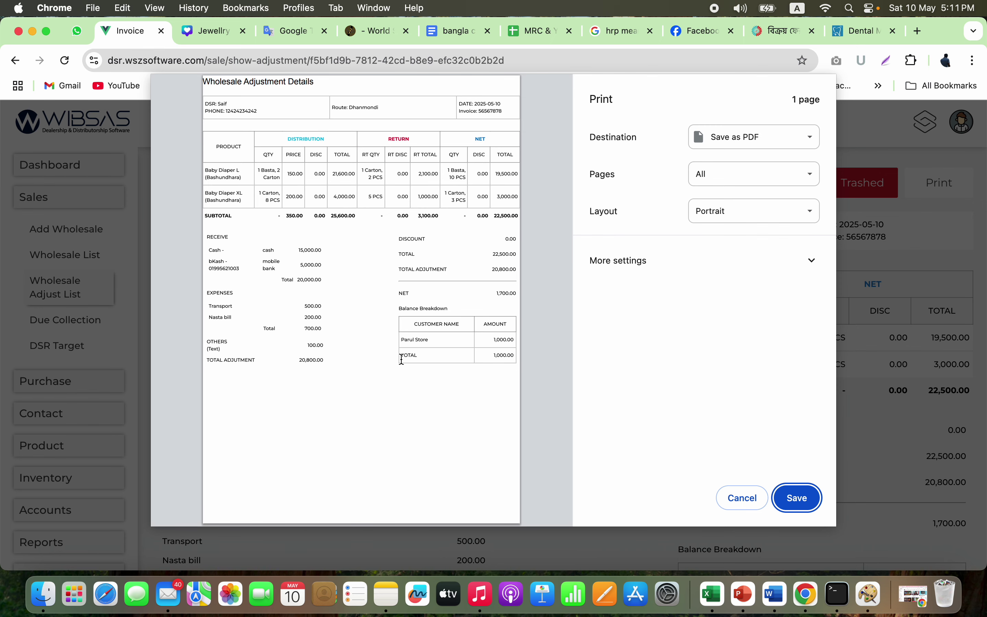
pyautogui.click(741, 499)
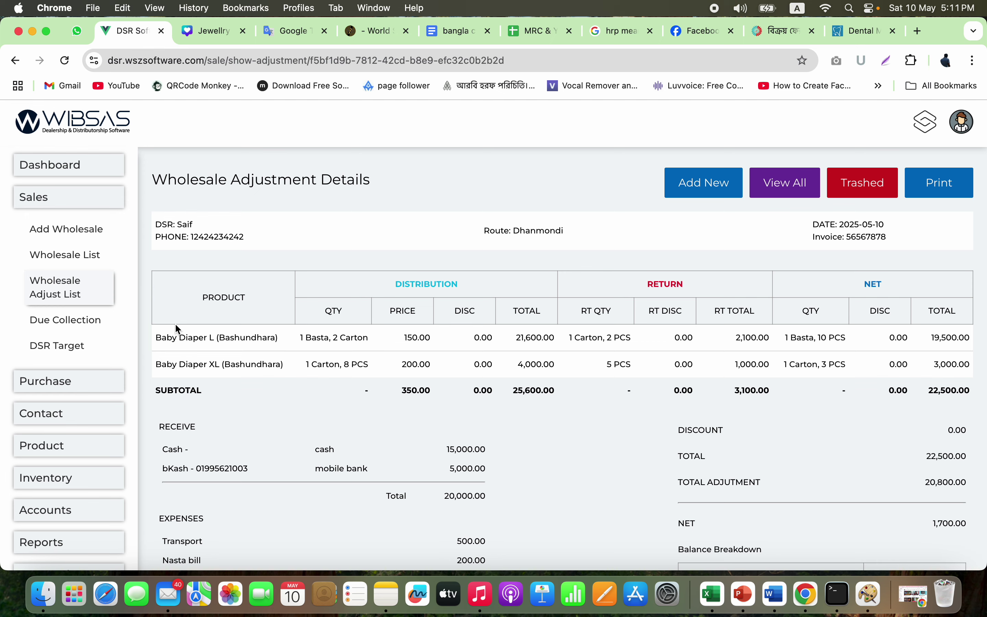
# Step: Return to the wholesale adjustment list and open the Today's Settlement report
pyautogui.click(72, 293)
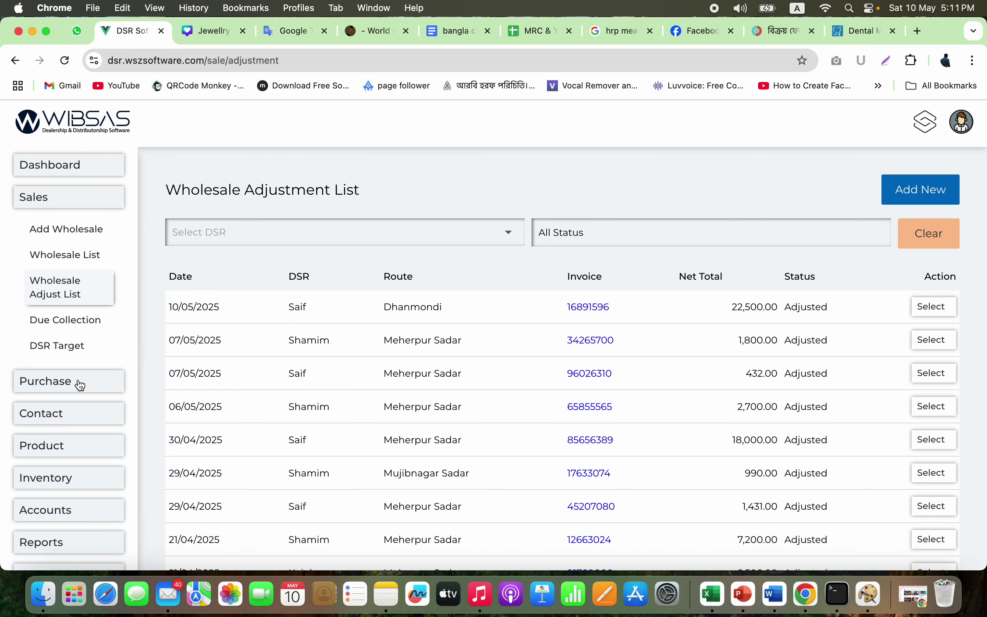
pyautogui.scroll(-5, 79, 392)
pyautogui.click(71, 418)
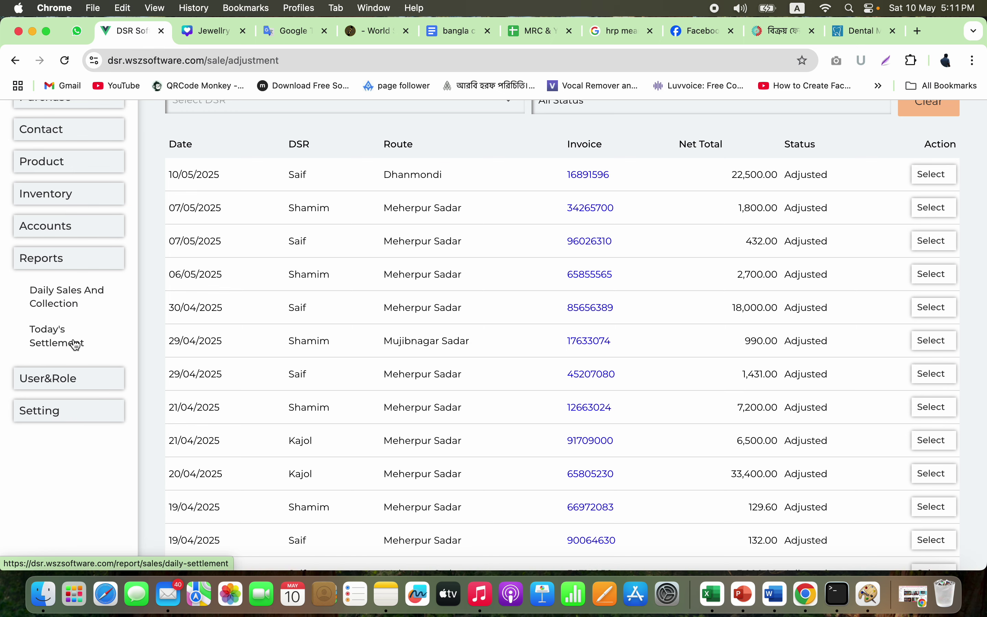
pyautogui.click(65, 346)
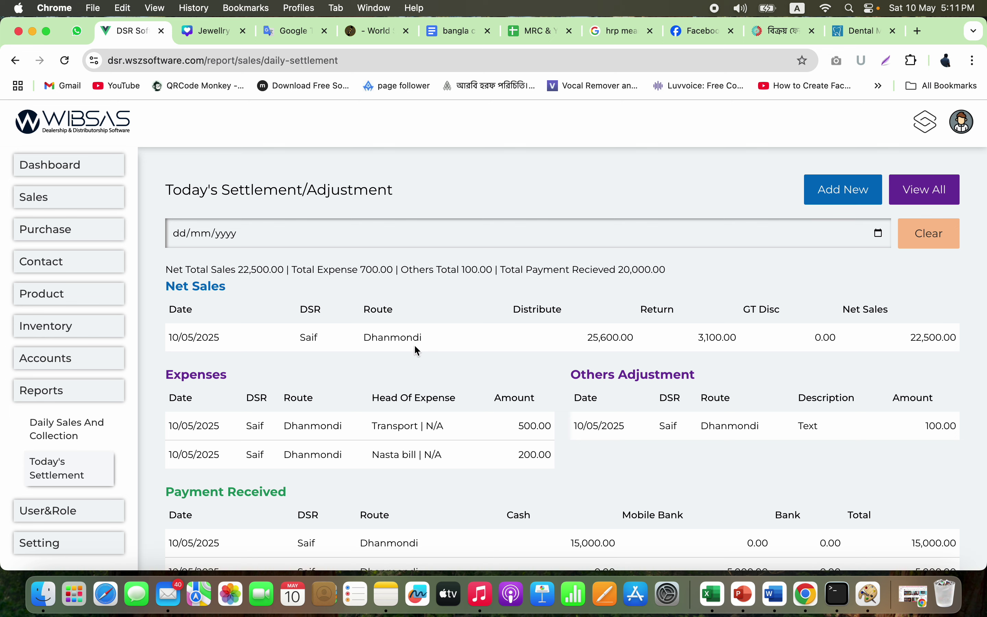
# Step: Examine the distribute, return, discount and net sales amounts and the expenses and received payments in the settlement report
pyautogui.doubleClick(626, 337)
pyautogui.click(736, 334)
pyautogui.doubleClick(932, 339)
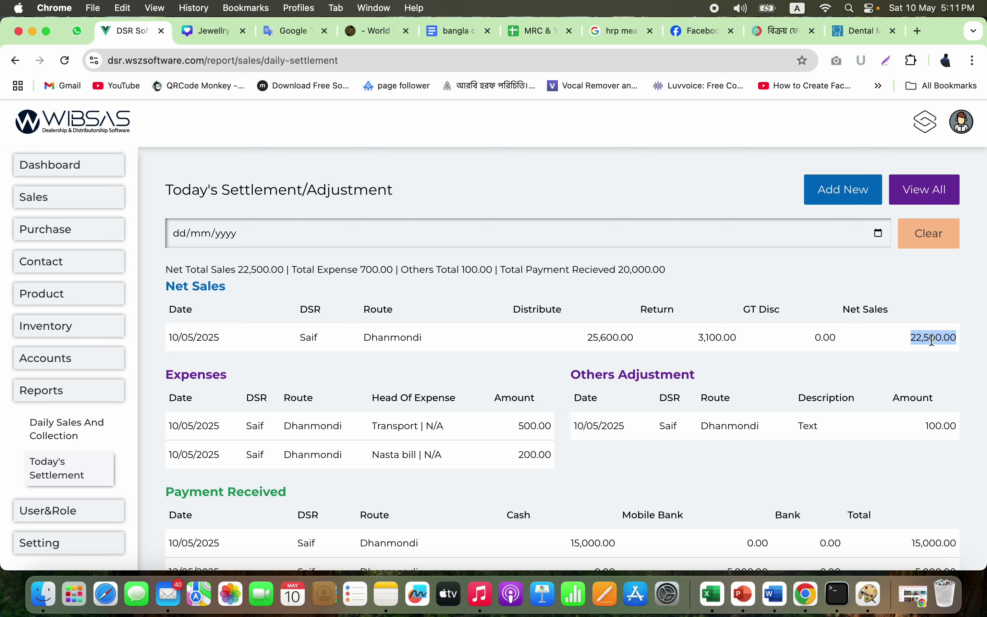
pyautogui.doubleClick(606, 337)
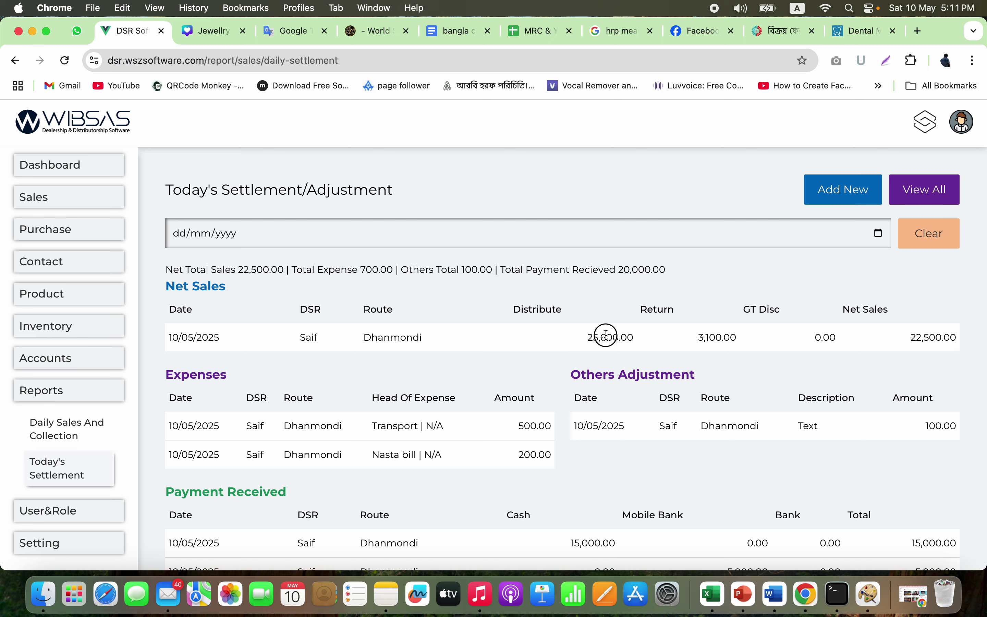
pyautogui.doubleClick(714, 337)
pyautogui.click(823, 341)
pyautogui.doubleClick(823, 341)
pyautogui.doubleClick(921, 340)
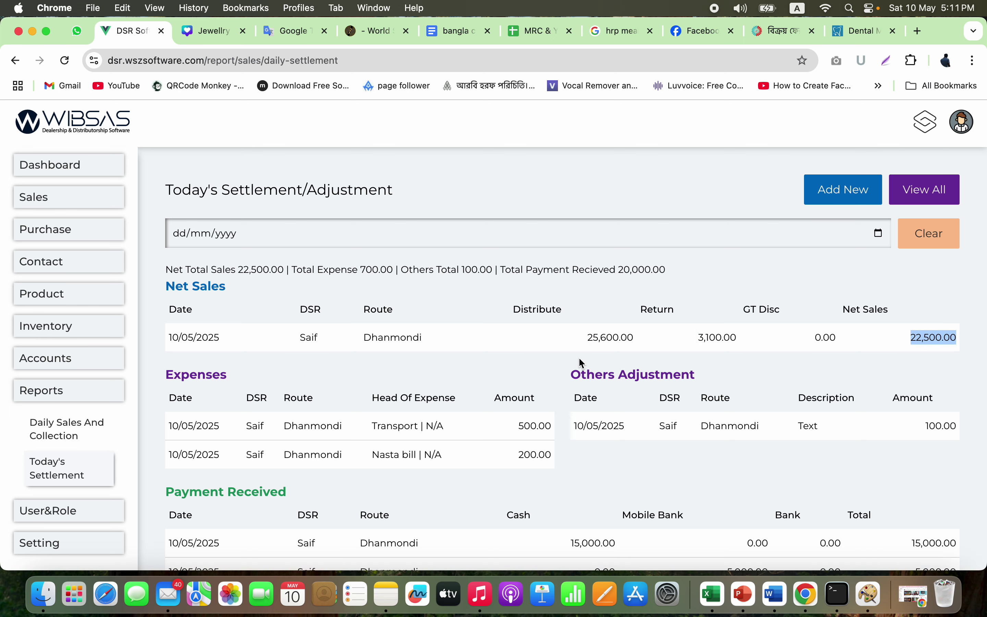
pyautogui.scroll(-3, 364, 392)
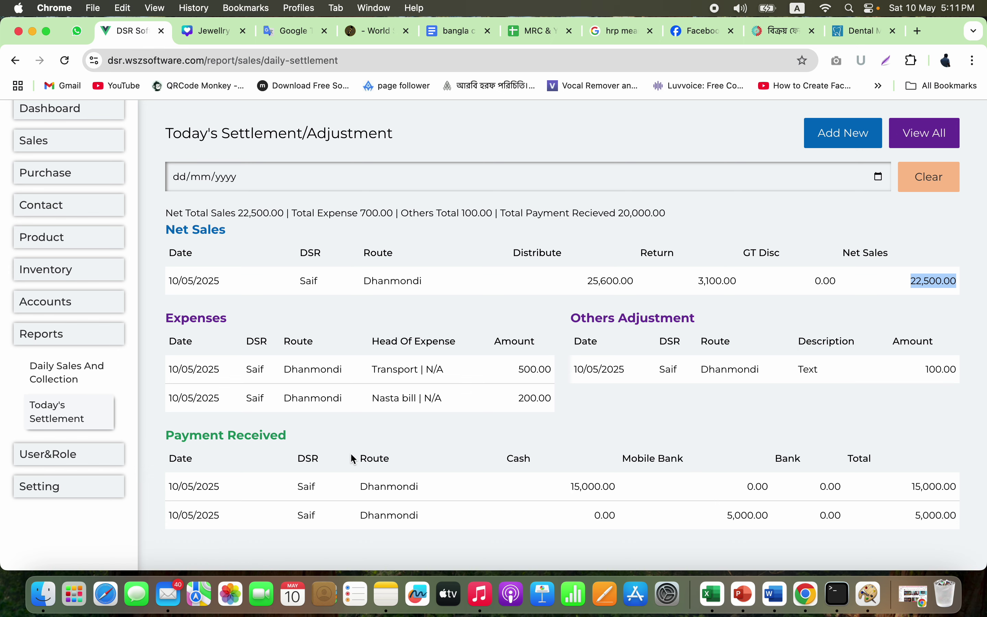
pyautogui.doubleClick(311, 486)
pyautogui.scroll(2, 345, 366)
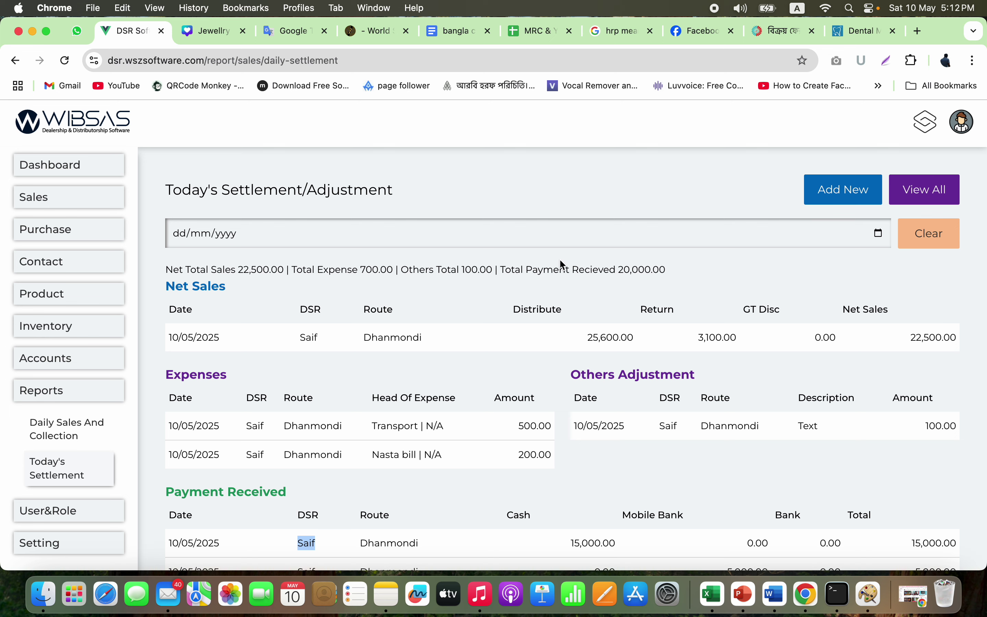
# Step: View the settlement report's date filter calendar without picking a date, and check the summary totals
pyautogui.click(625, 240)
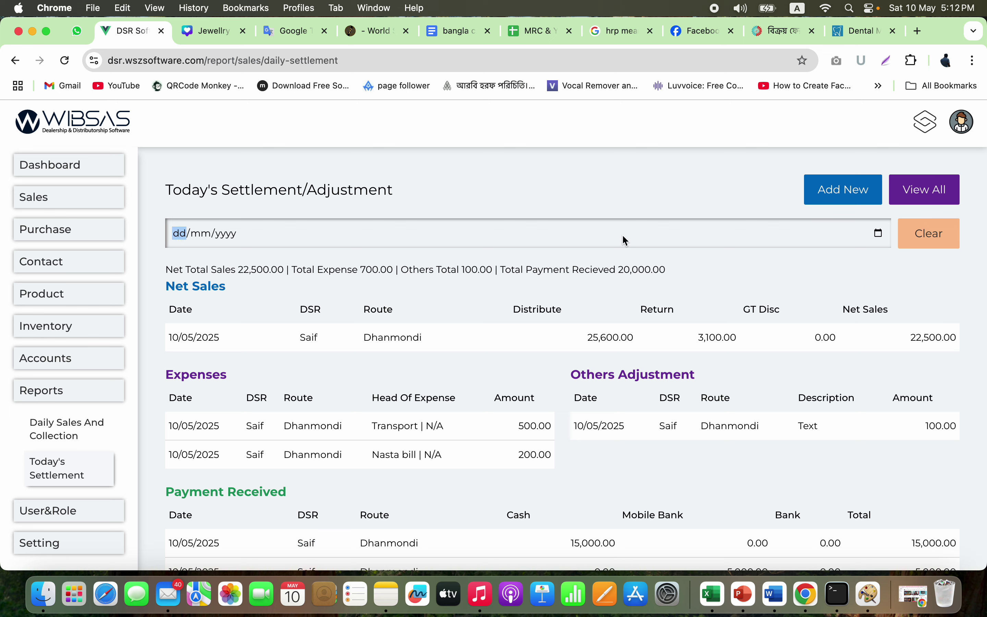
pyautogui.click(879, 234)
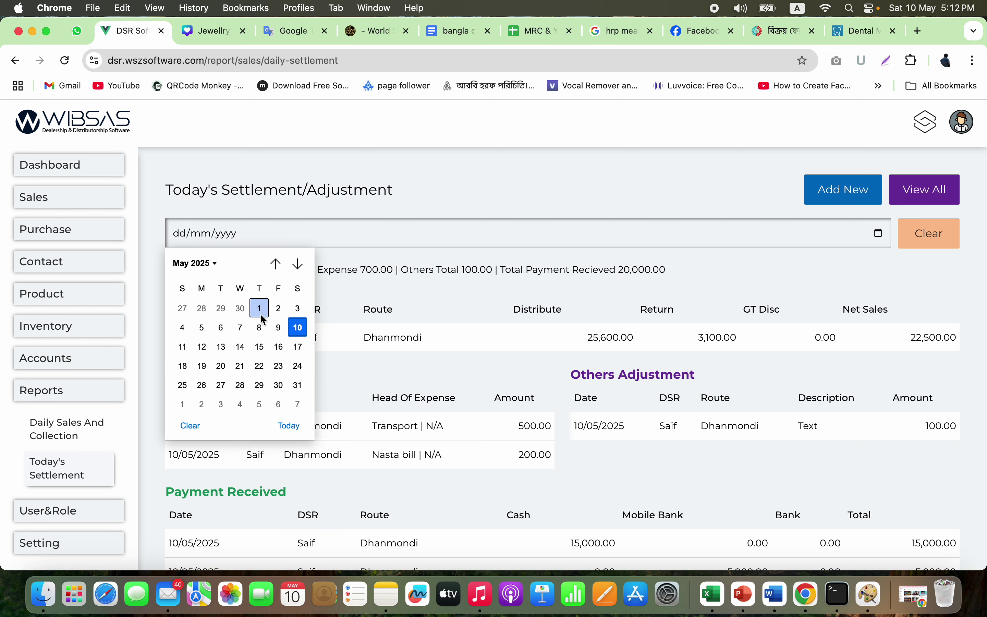
pyautogui.click(541, 267)
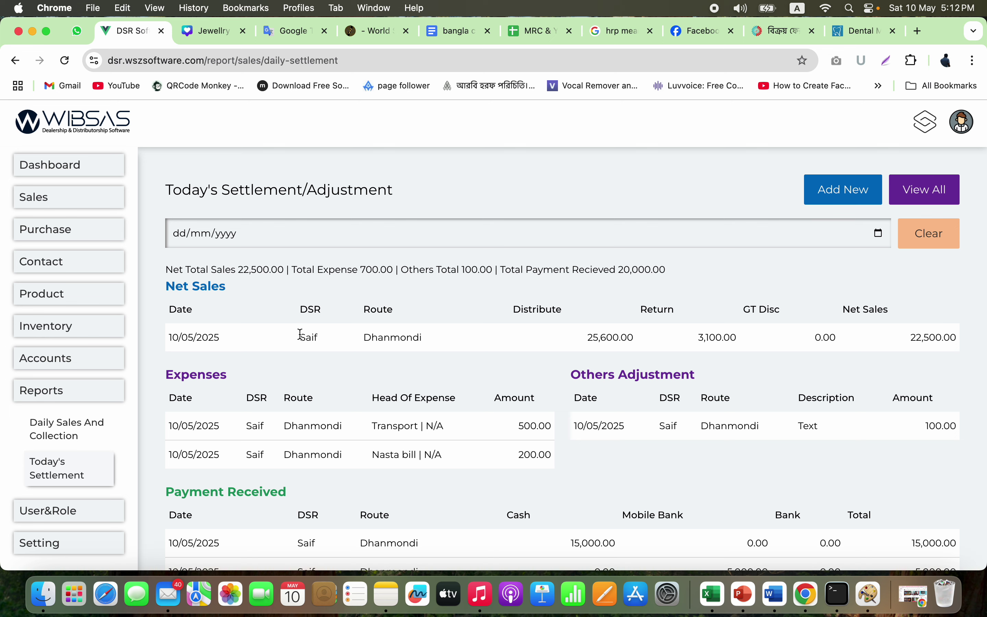
pyautogui.doubleClick(257, 268)
pyautogui.click(377, 278)
pyautogui.doubleClick(650, 272)
# Step: Check the 10/05/2025 entry in the Daily Sales And Collection report and compare it with Today's Settlement
pyautogui.click(74, 435)
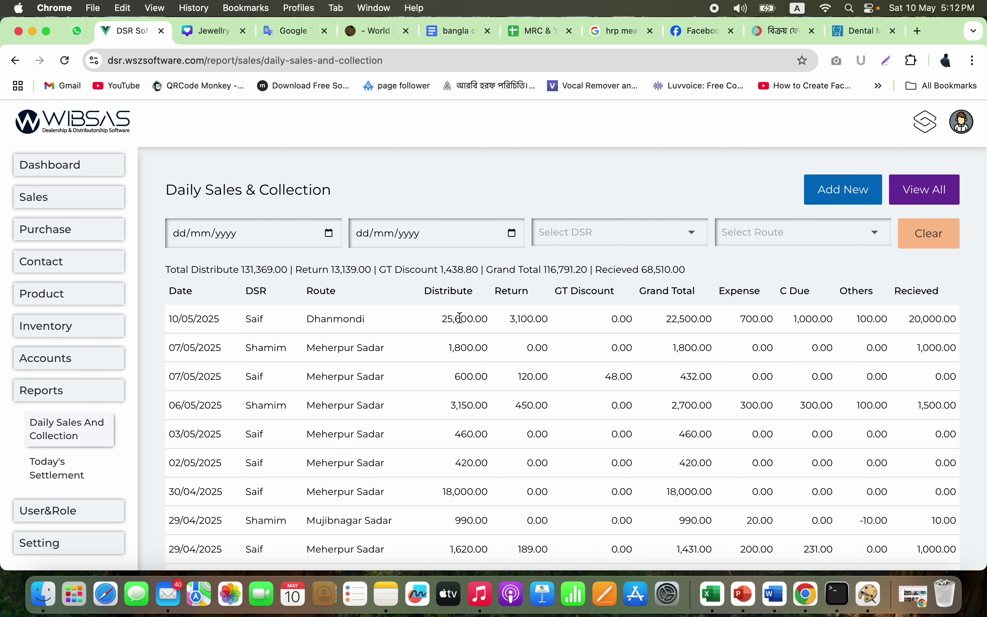
pyautogui.click(538, 322)
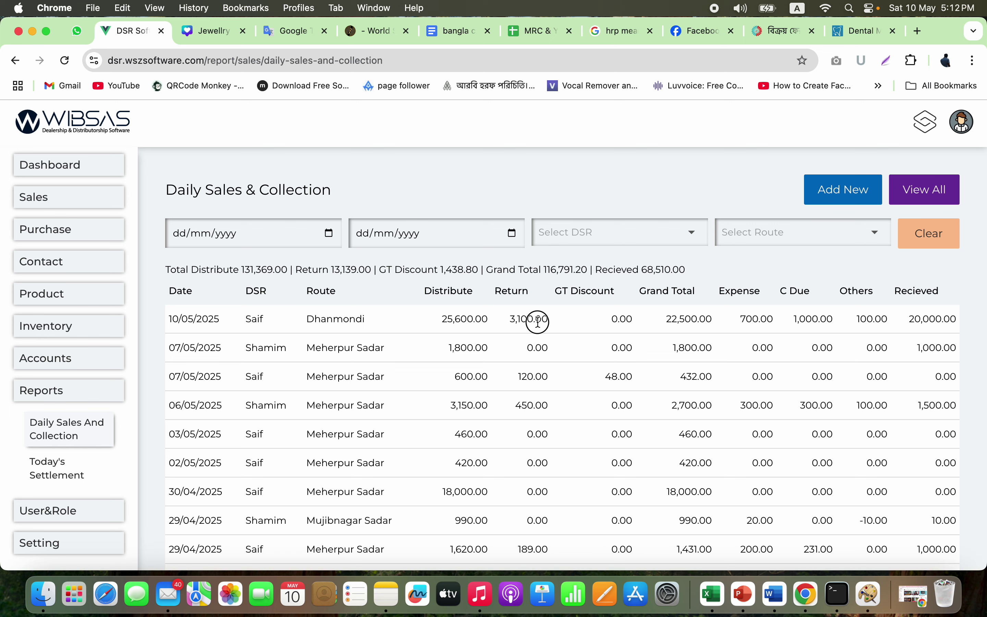
pyautogui.doubleClick(616, 315)
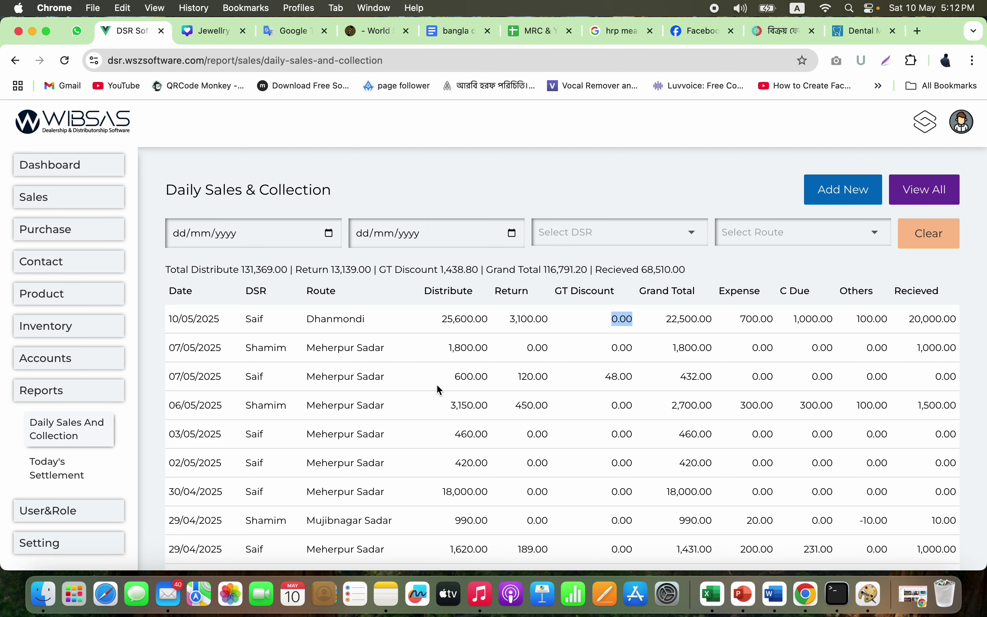
pyautogui.click(60, 470)
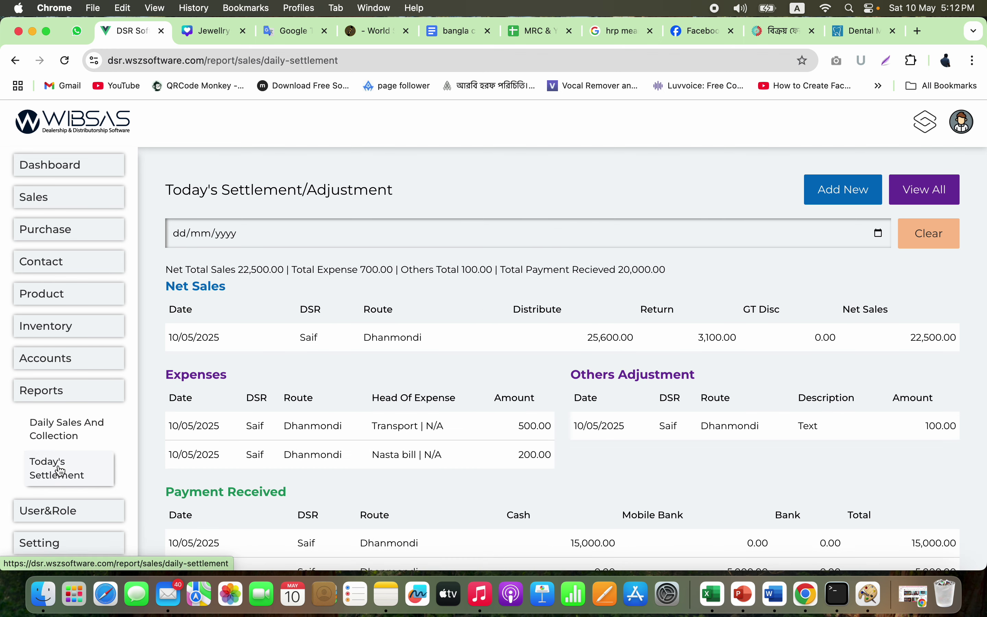
pyautogui.click(82, 436)
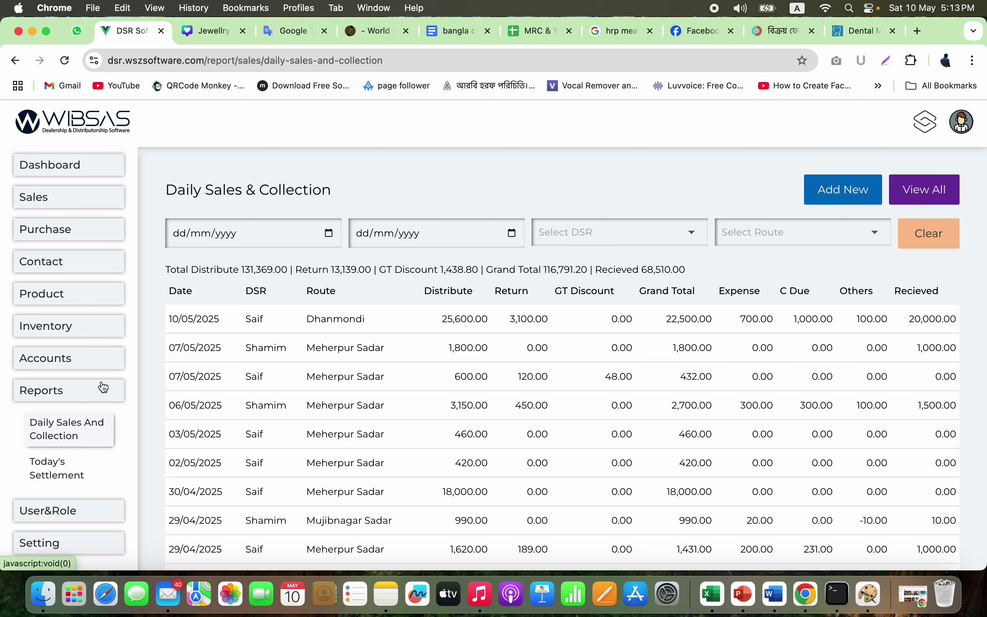
# Step: View the Add Purchase form, the purchase return list and the purchase due payments, and look over the contact and product options
pyautogui.click(85, 242)
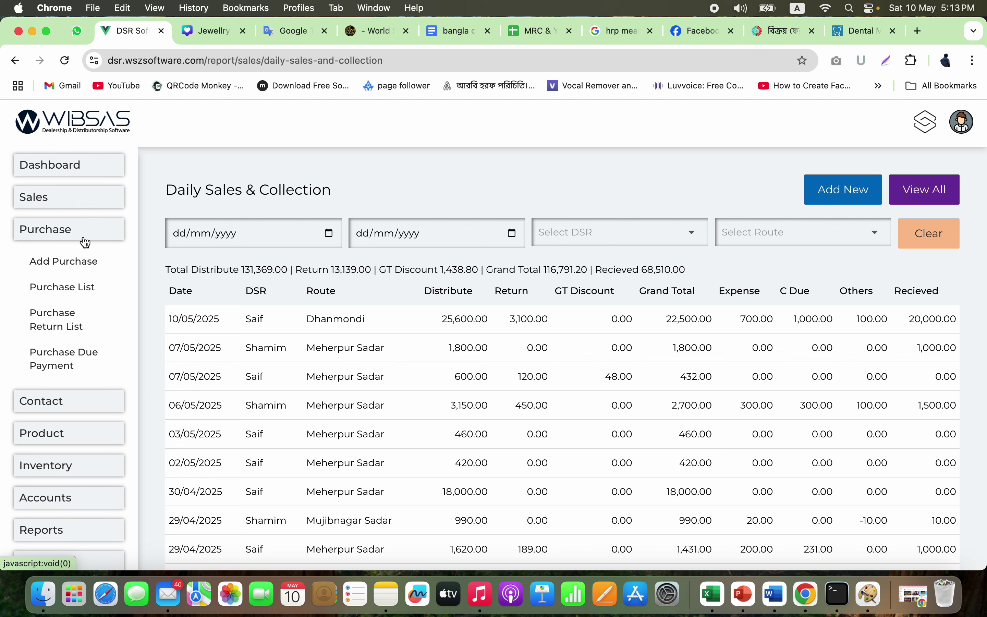
pyautogui.click(88, 267)
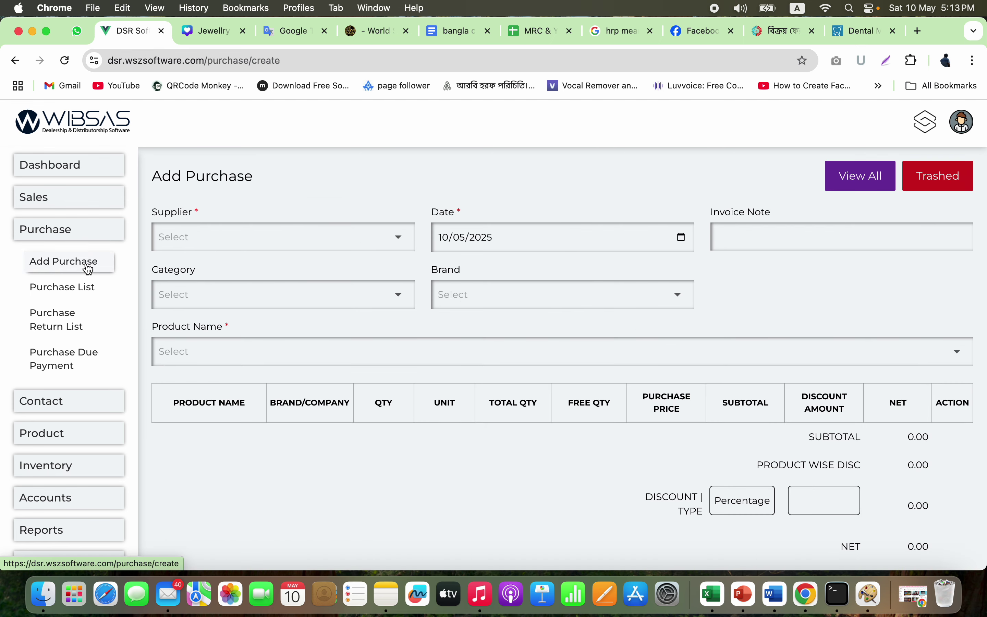
pyautogui.click(63, 331)
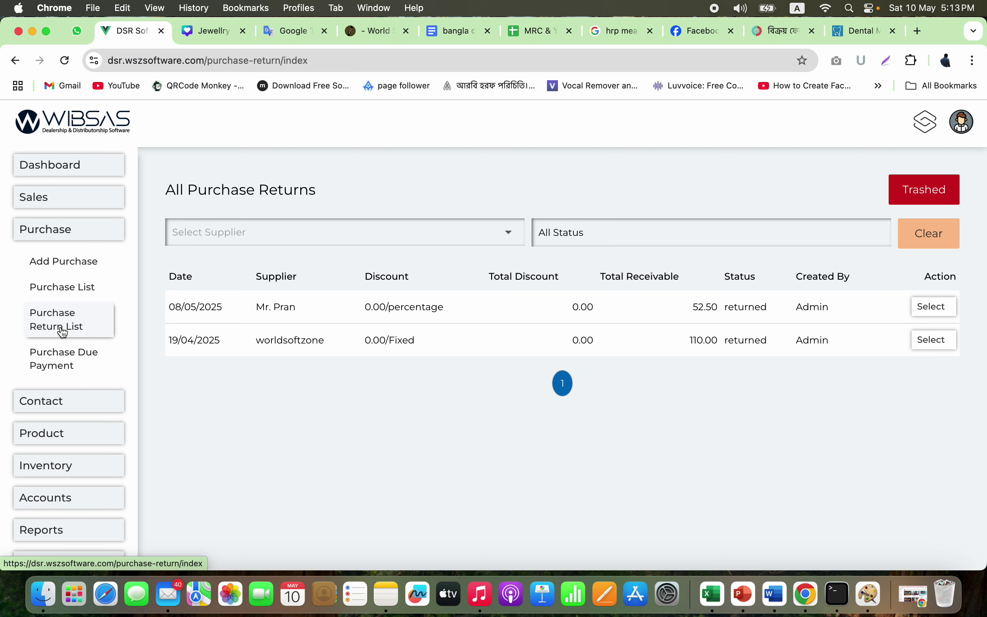
pyautogui.click(67, 365)
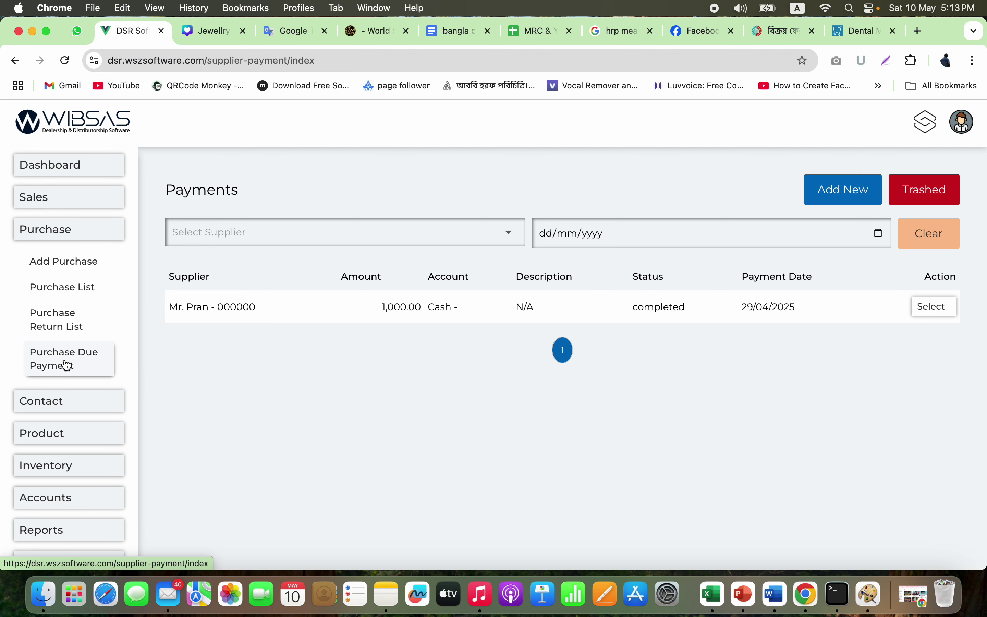
pyautogui.click(83, 400)
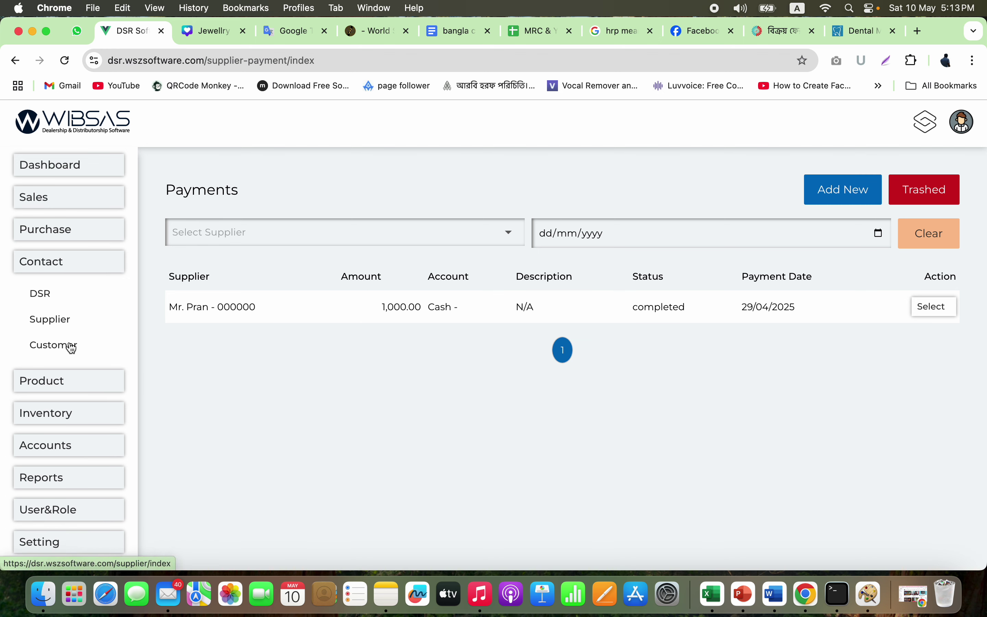
pyautogui.click(74, 387)
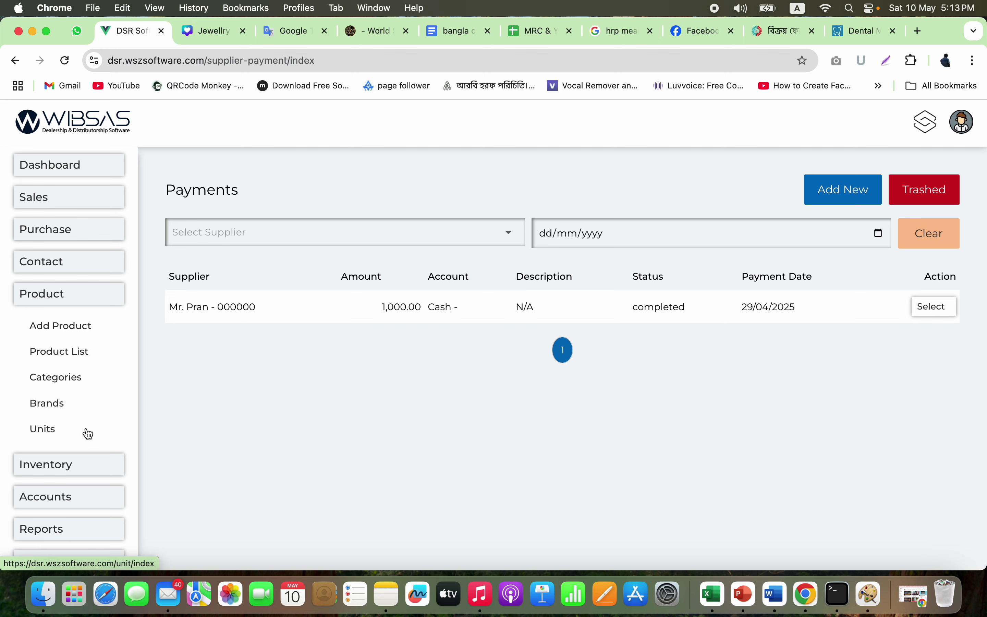
# Step: Open the All Stock inventory page and examine the product SKUs and the quantities of Muri 250gm and Chili Sauce
pyautogui.click(69, 464)
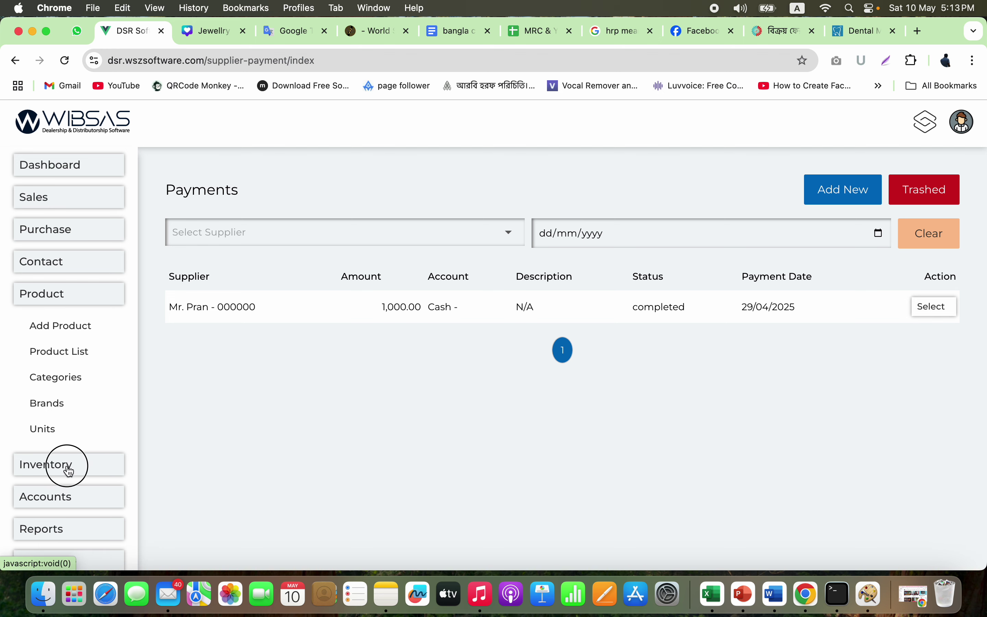
pyautogui.click(76, 367)
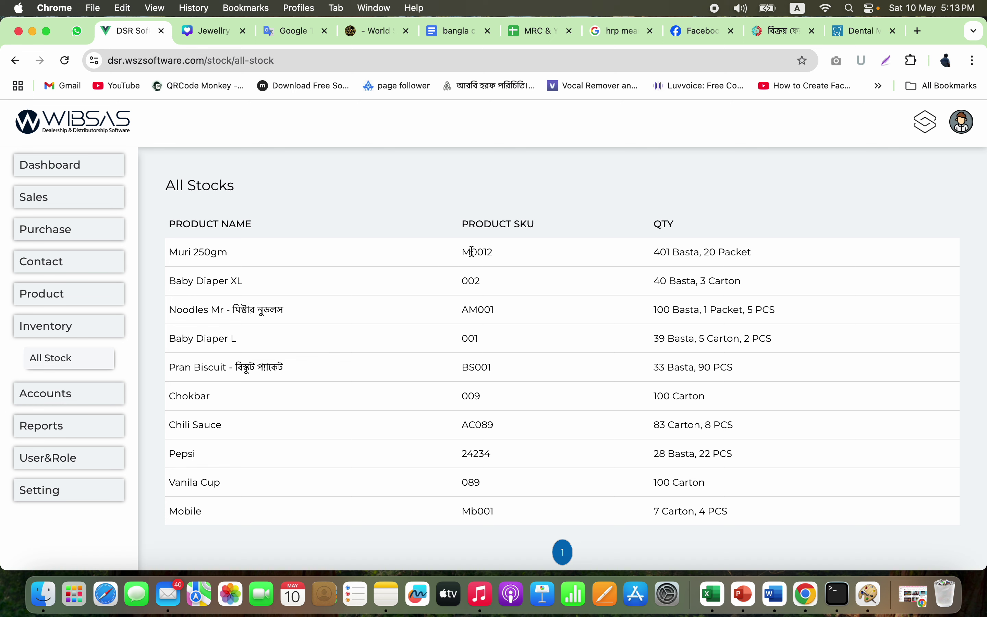
pyautogui.doubleClick(472, 251)
pyautogui.doubleClick(664, 252)
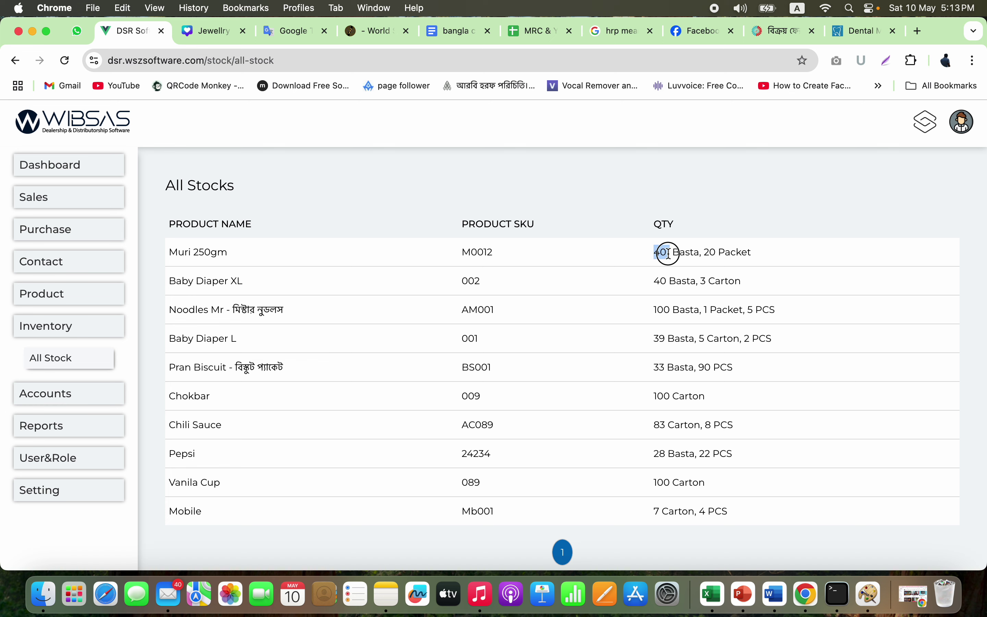
pyautogui.click(749, 259)
pyautogui.doubleClick(670, 426)
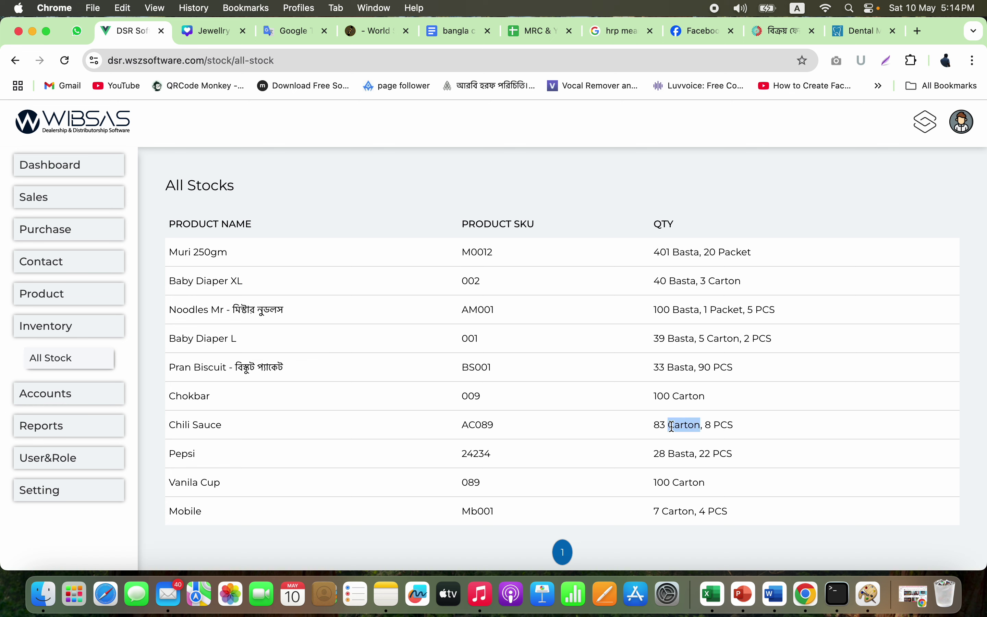
pyautogui.click(731, 431)
pyautogui.scroll(2, 568, 250)
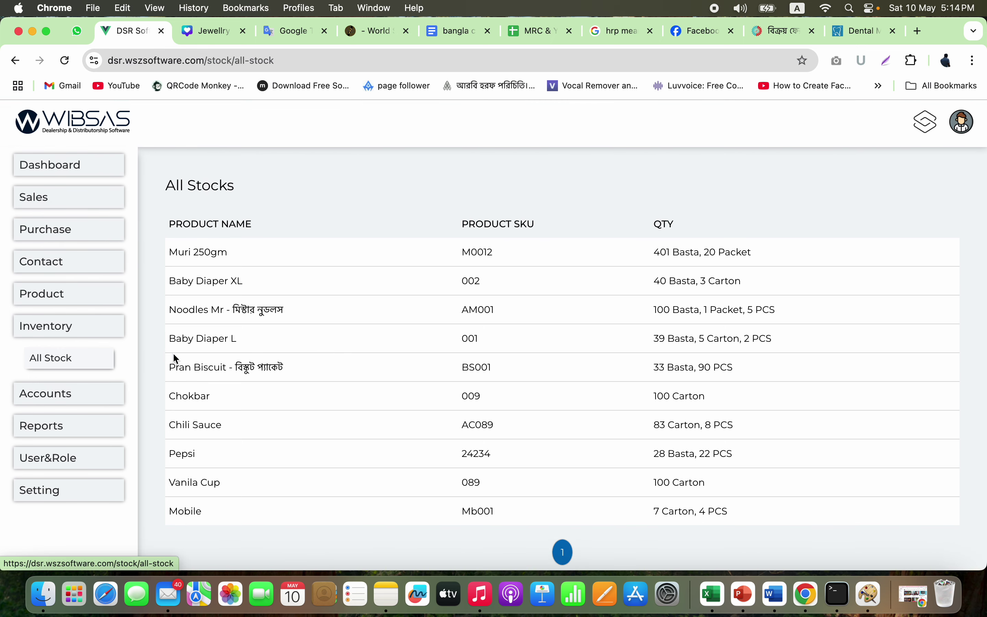
# Step: Open the Opening Investment list of the accounts section
pyautogui.click(76, 396)
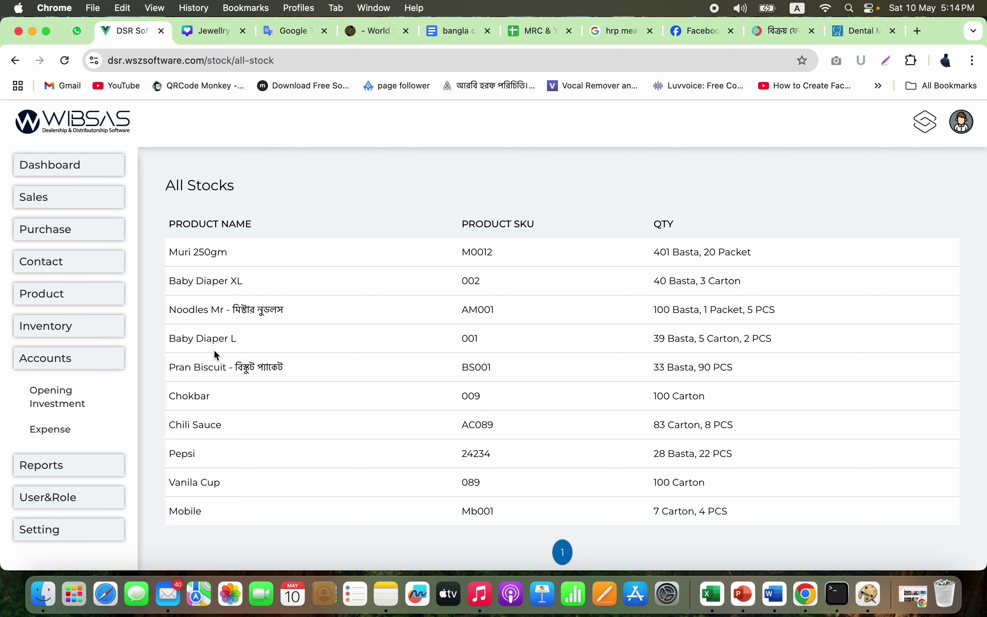
pyautogui.click(99, 398)
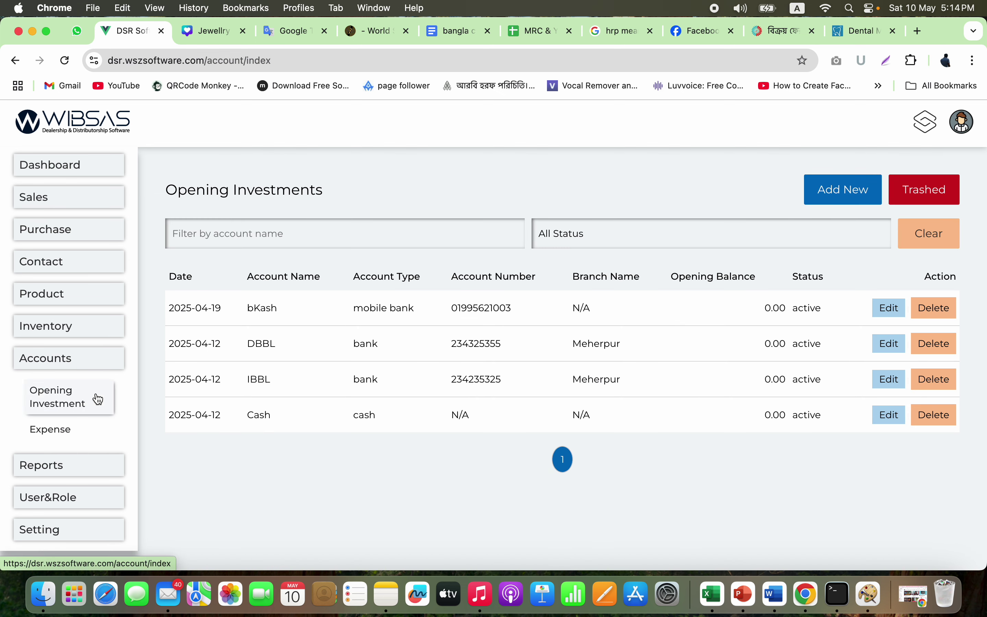